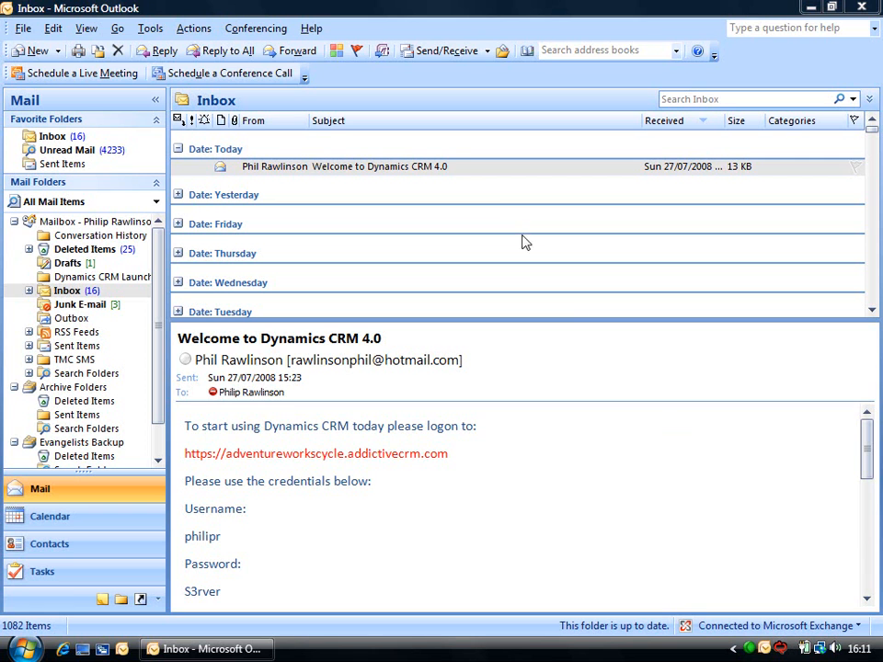
- Open the 'Welcome to Dynamics CRM 4.0' email and select its logon credentials
double_click(469, 175)
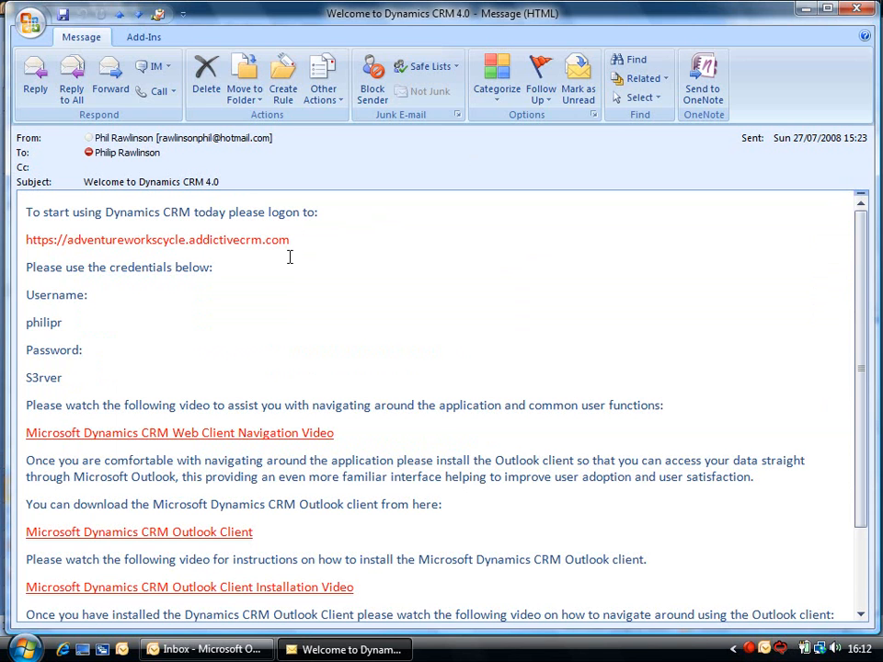
drag(93, 367, 34, 312)
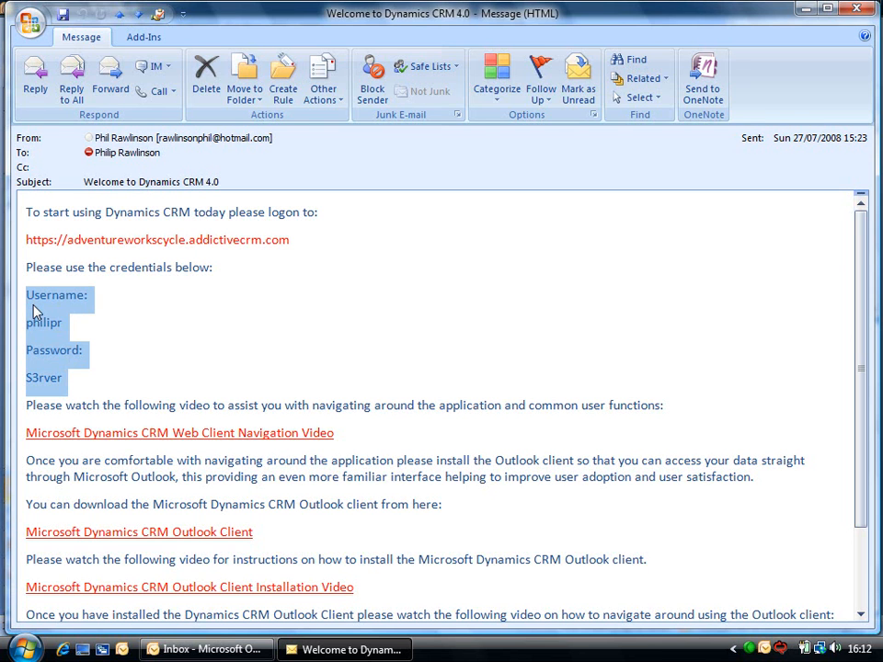
- Follow the CRM logon link and sign in with the saved user name suggestion
click(115, 246)
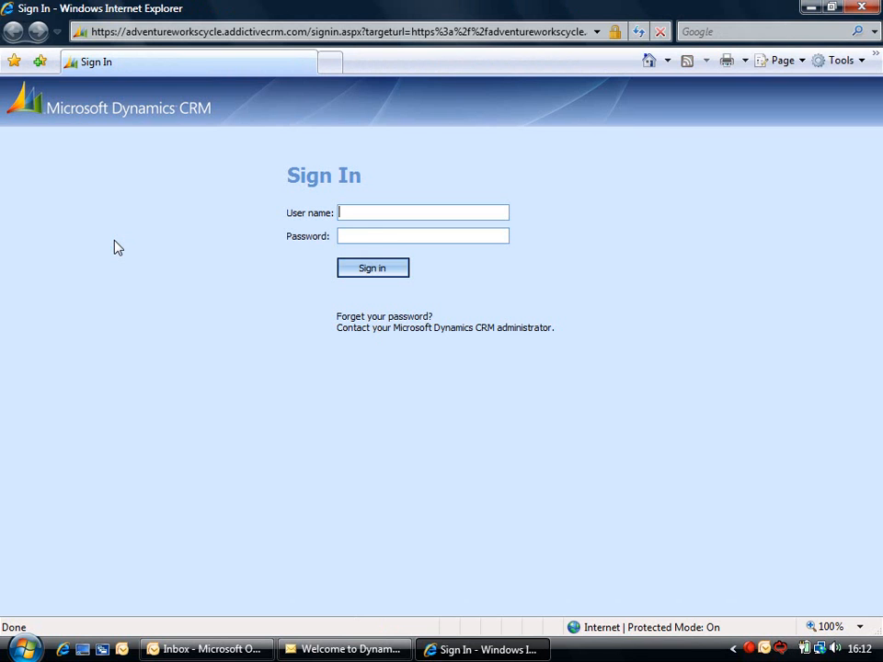
text(philip)
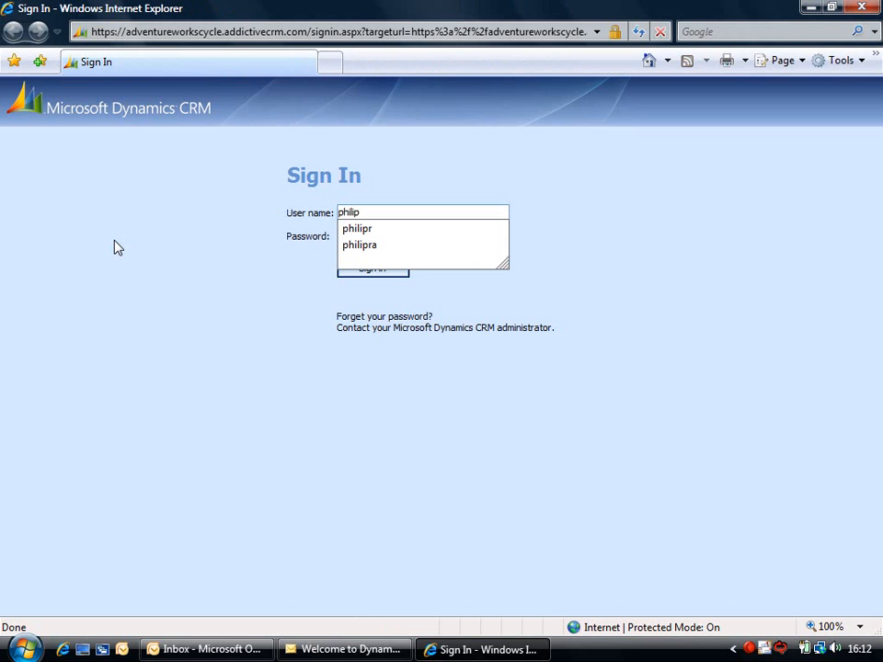
key(Down)
key(Return)
key(Return)
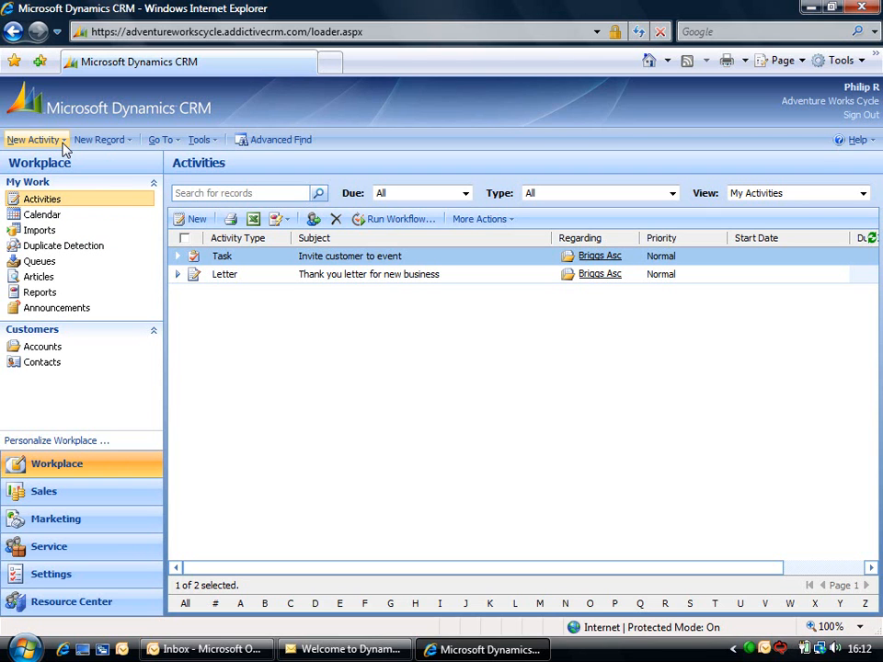
- Create a new Phone Call with subject 'Reminder to call Lead' and open the Regarding lookup
click(63, 141)
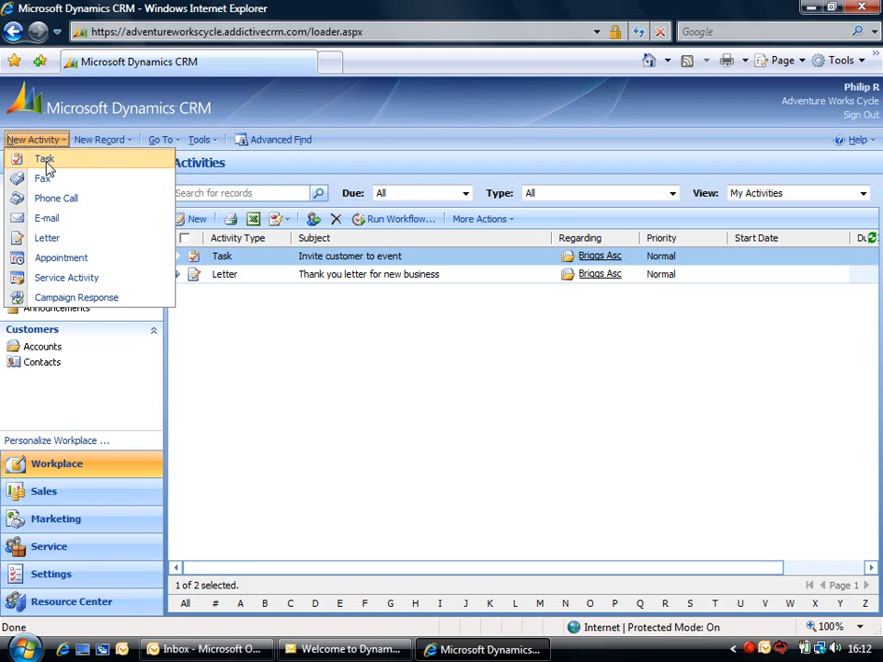
click(52, 199)
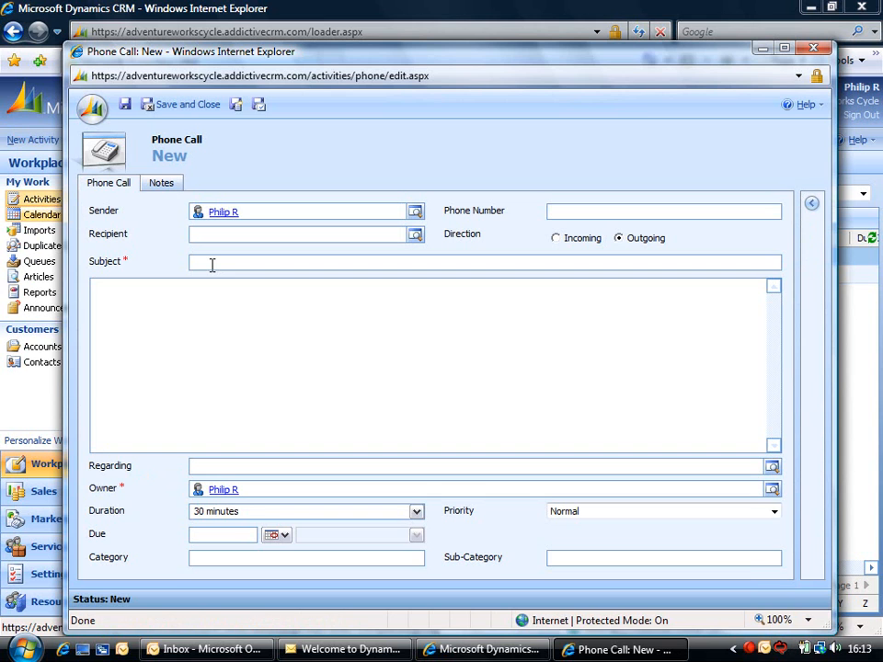
click(211, 265)
text(Reminder to call Lead)
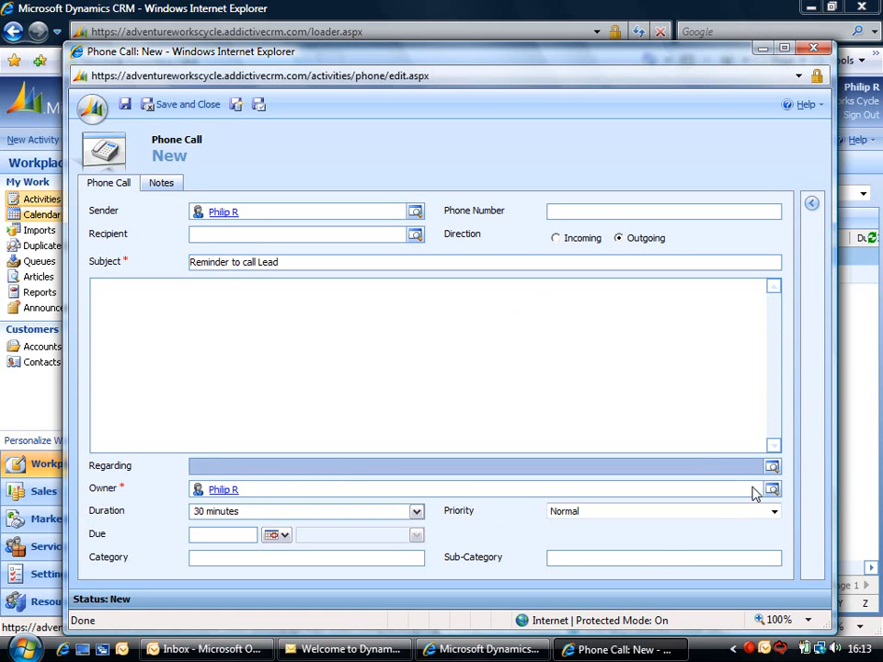
click(775, 467)
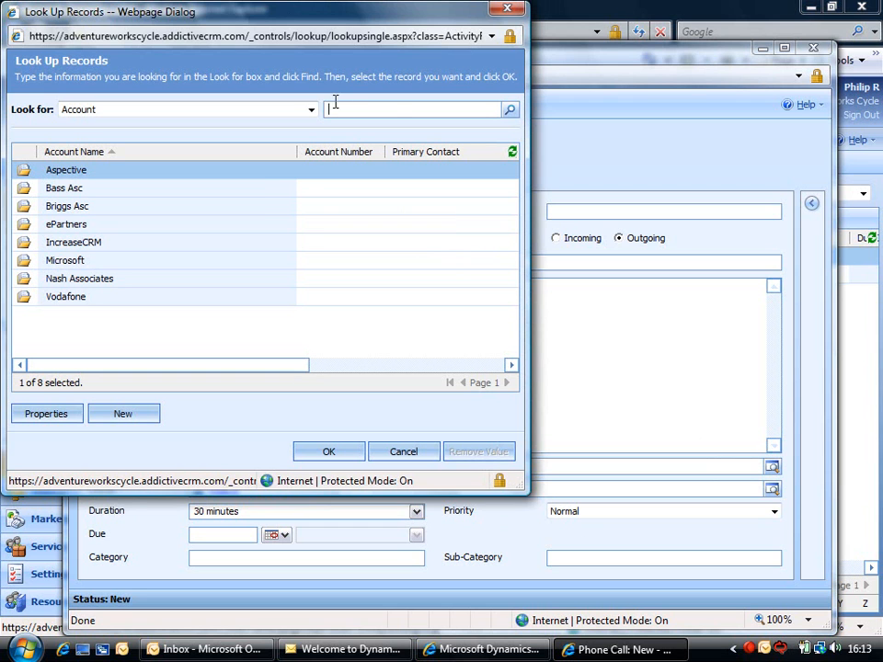
- Search Leads in the lookup and set the chosen lead as the Regarding record
click(311, 110)
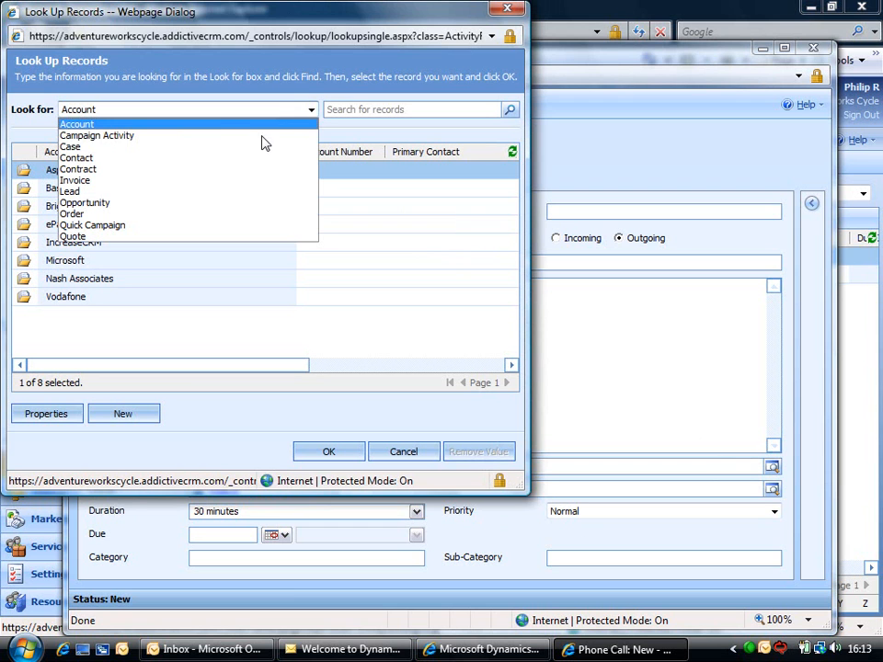
click(200, 193)
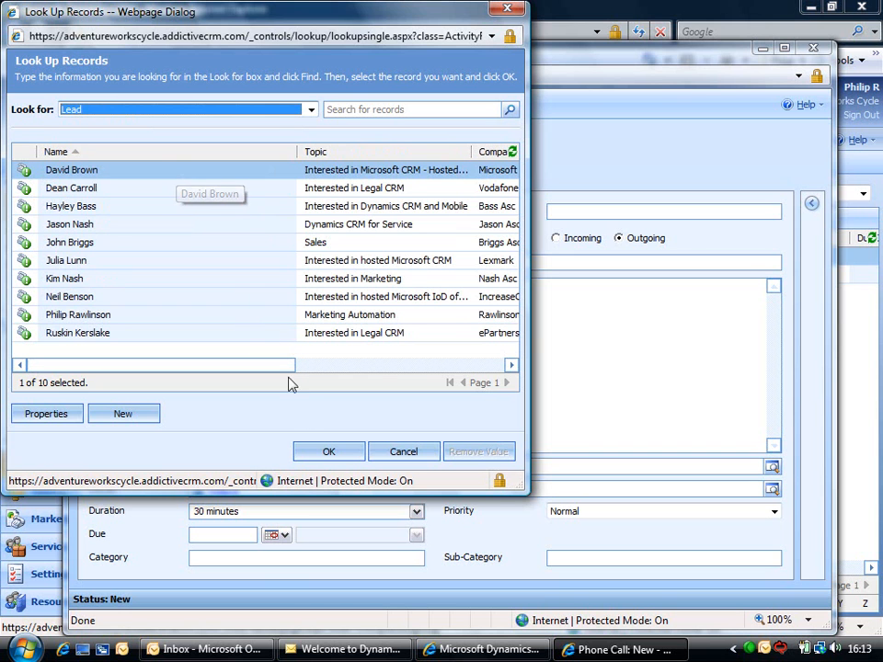
click(329, 451)
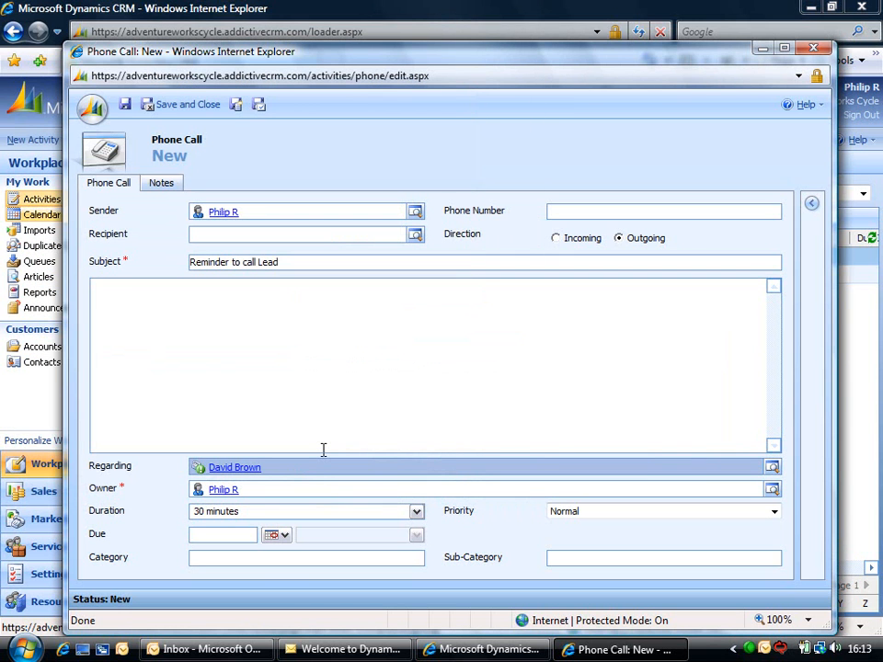
- Set duration to 1 hour and due date to 8/4/2008, then save and close the call
click(348, 514)
click(418, 516)
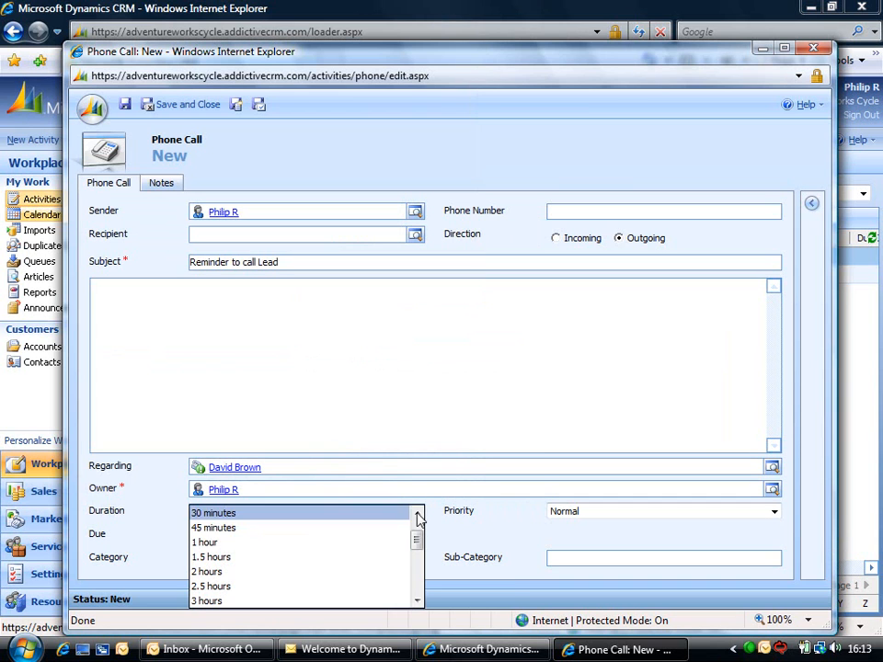
click(308, 543)
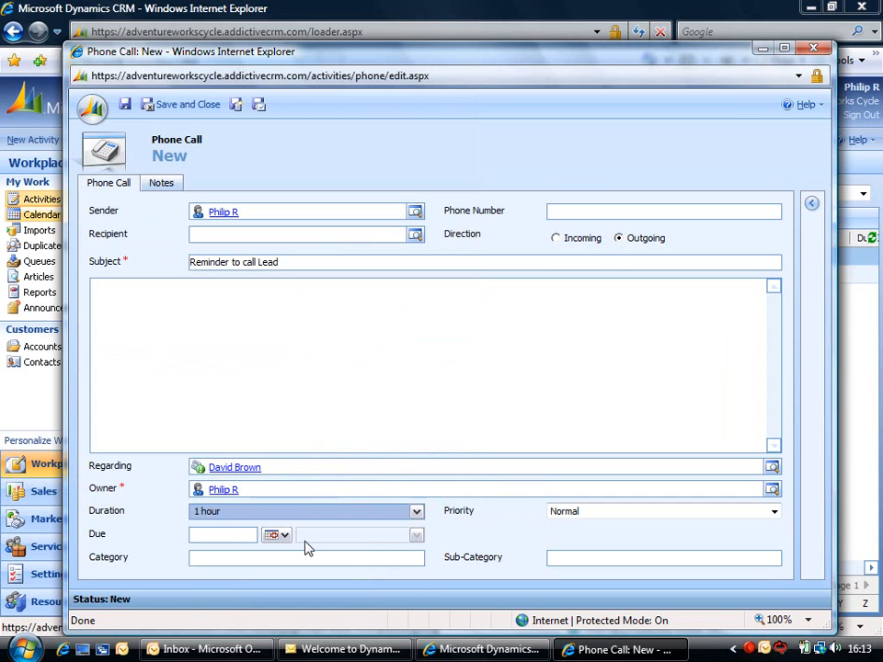
click(287, 541)
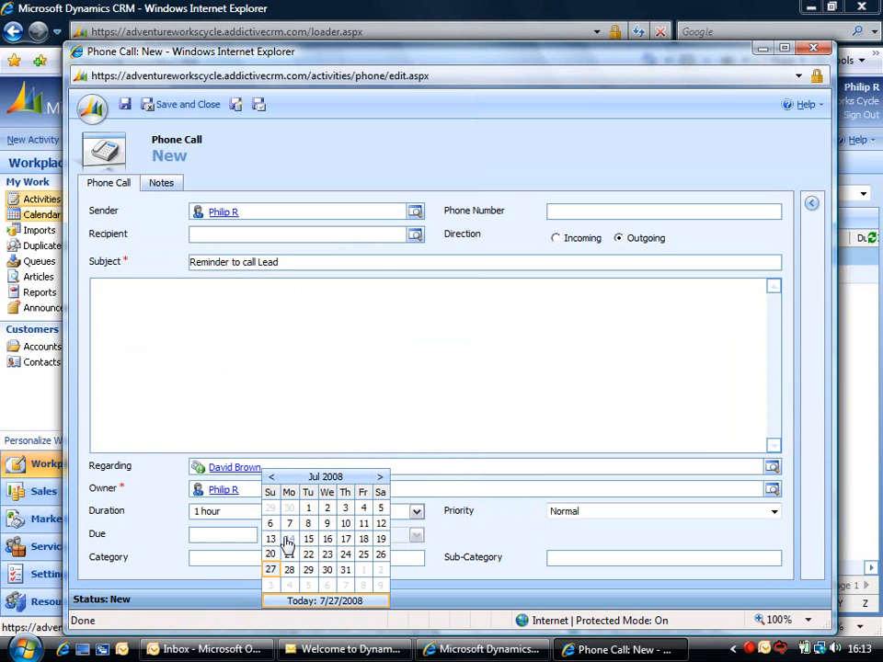
click(289, 586)
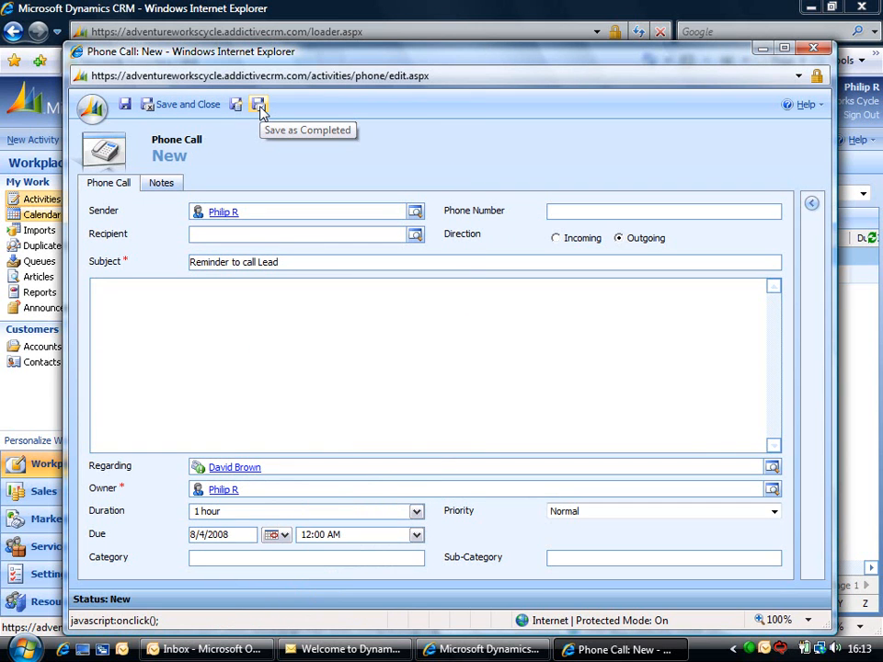
click(189, 105)
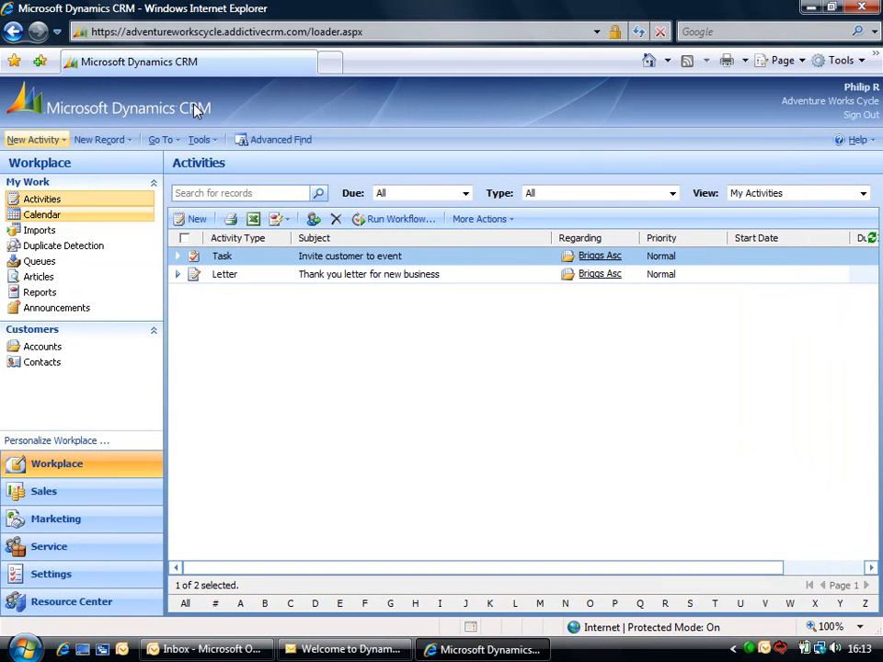
- Refresh the activities and filter them to Phone Calls due in the Next 30 days
click(873, 240)
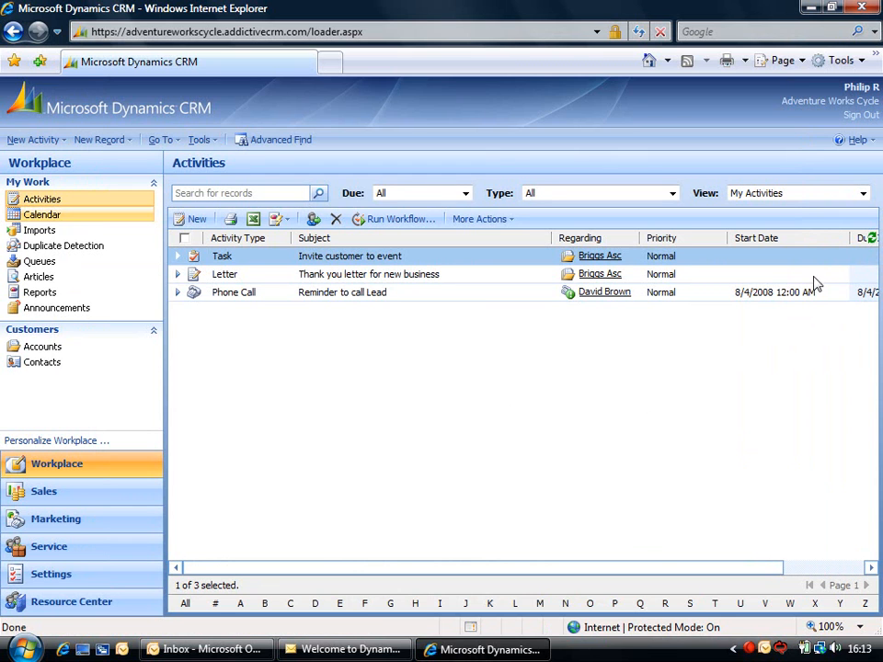
click(711, 294)
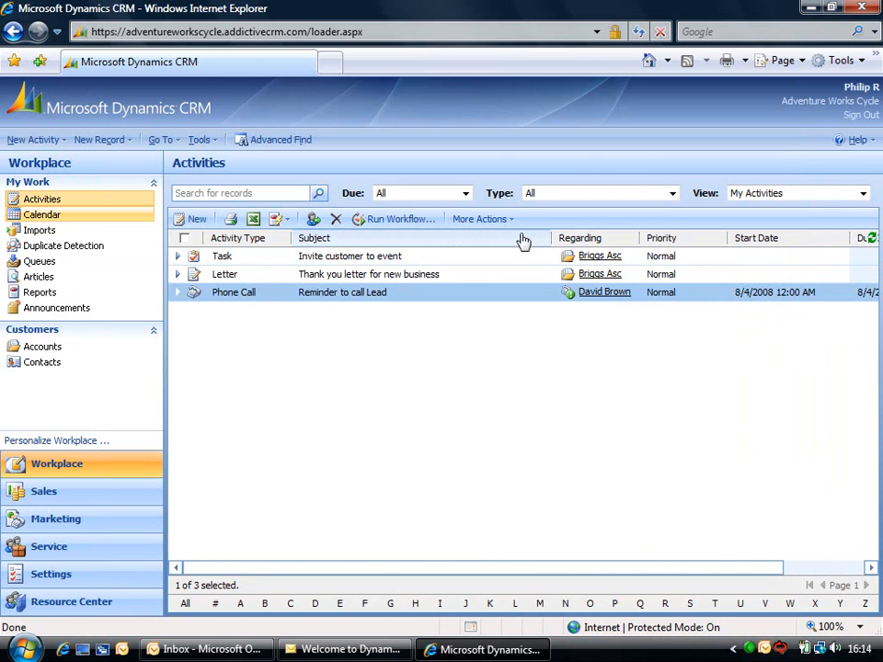
click(467, 194)
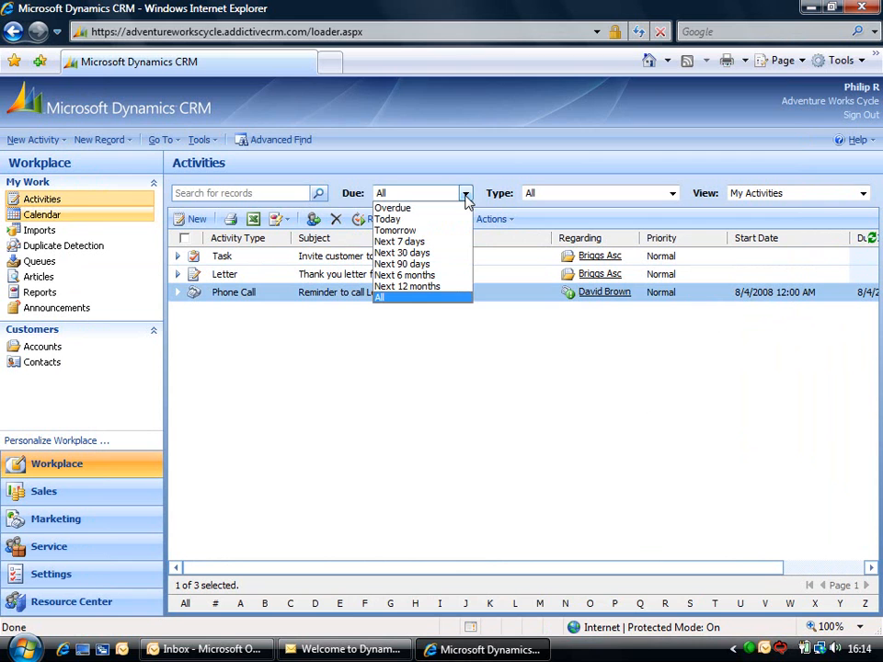
click(418, 253)
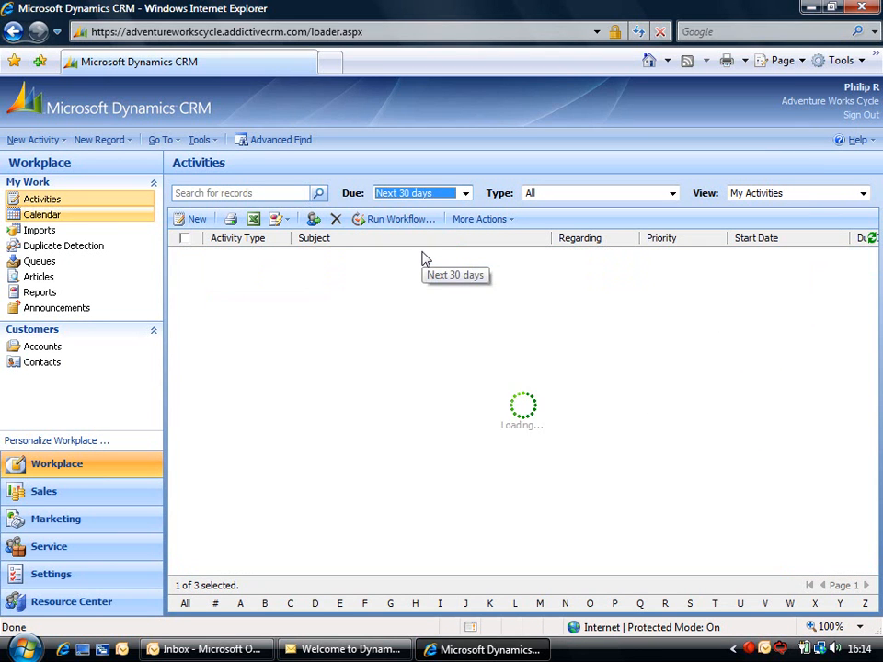
click(545, 195)
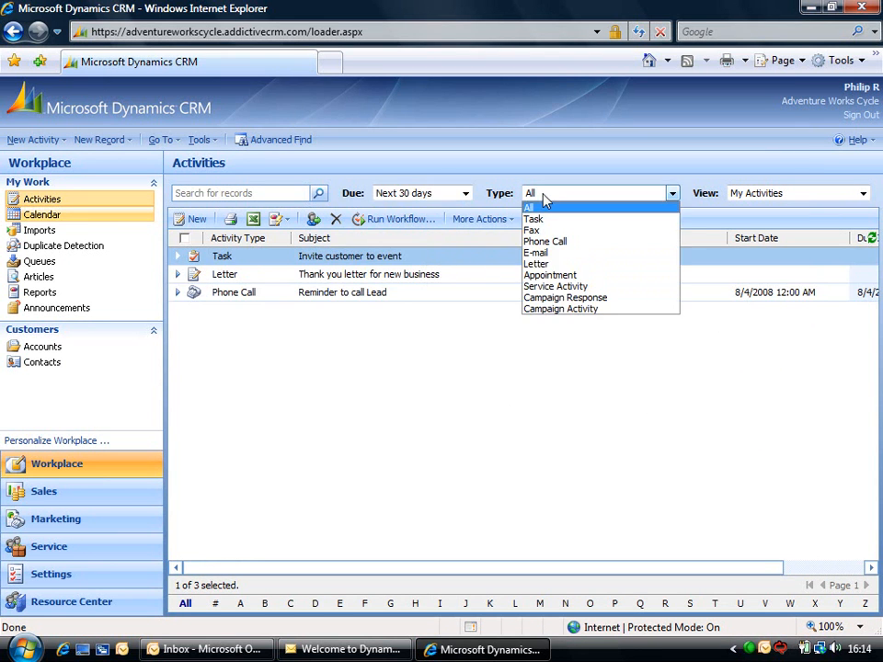
click(548, 242)
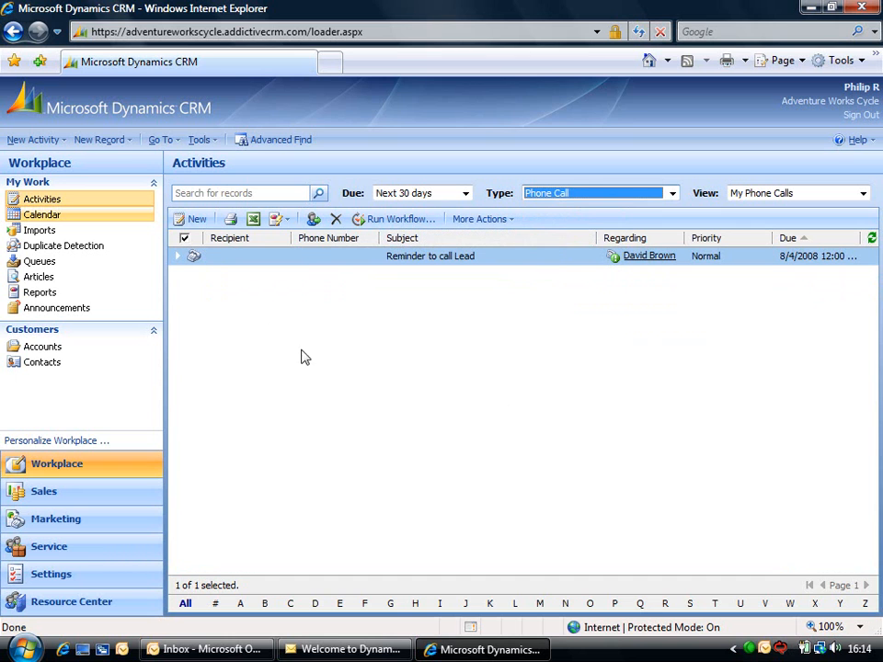
- Create a new lead with topic 'Interested in Dynamics CRM', plus the contact's name and company
click(130, 144)
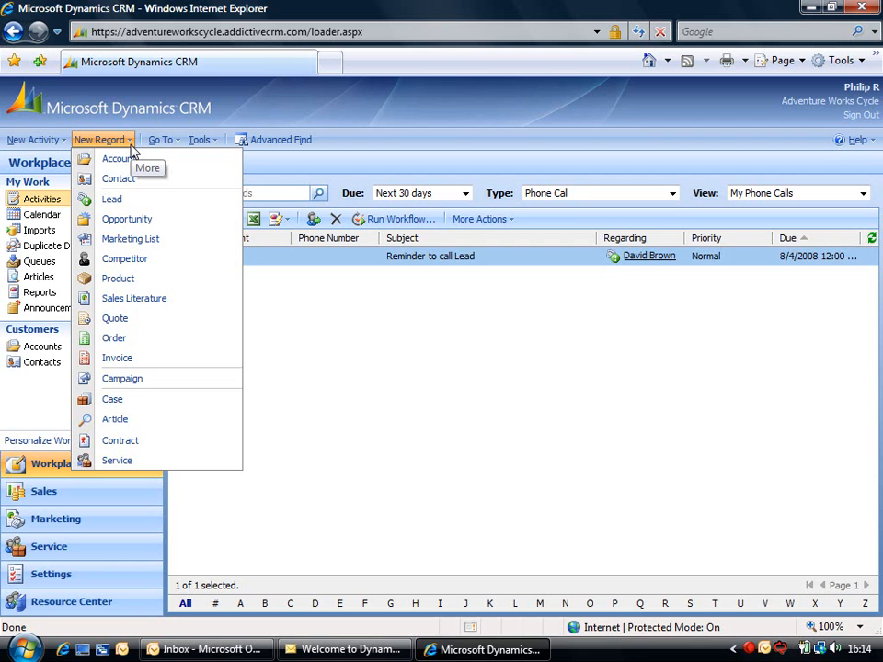
click(140, 201)
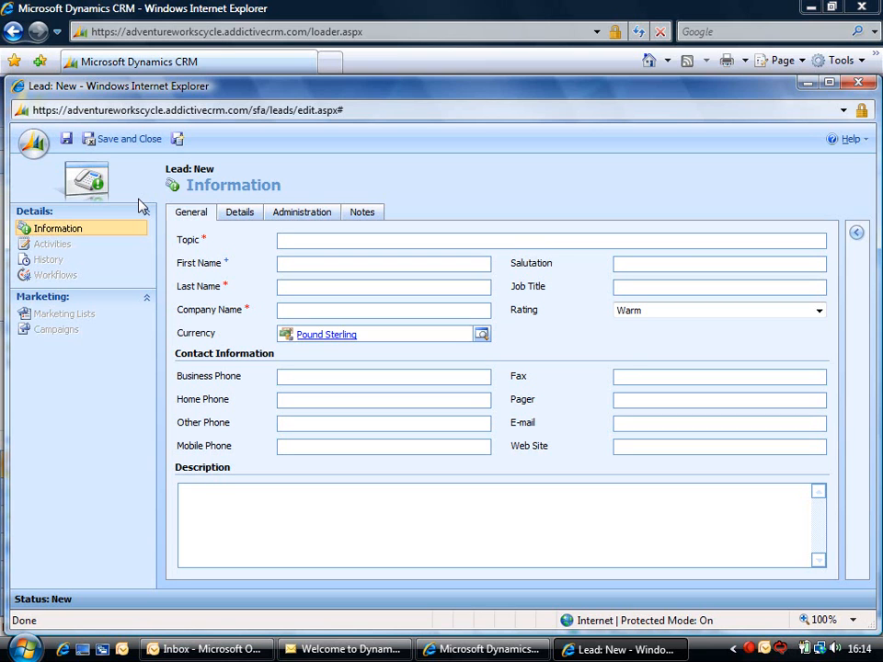
text(Interested in Dynamics CRM)
click(282, 263)
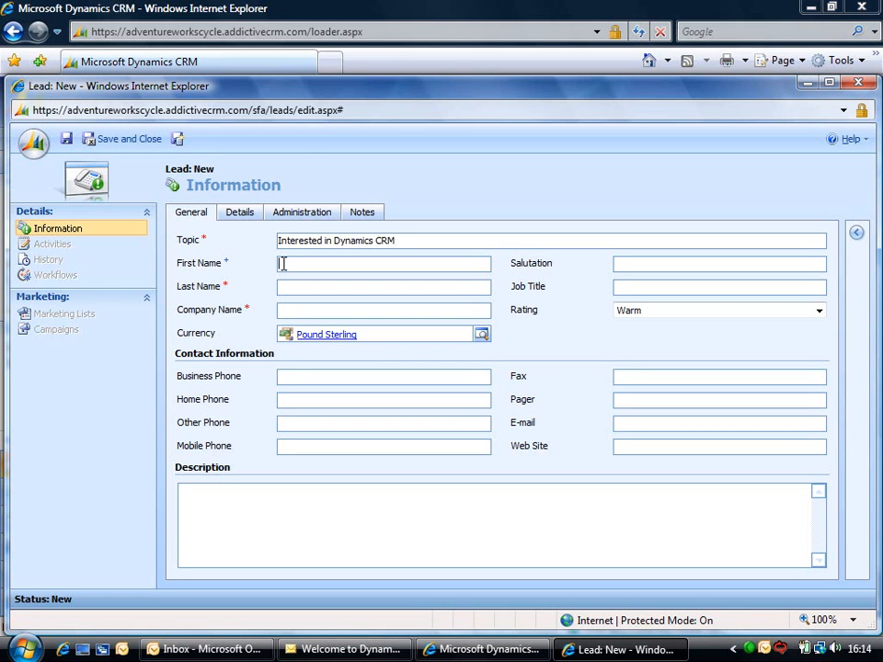
key(Tab)
key(Tab)
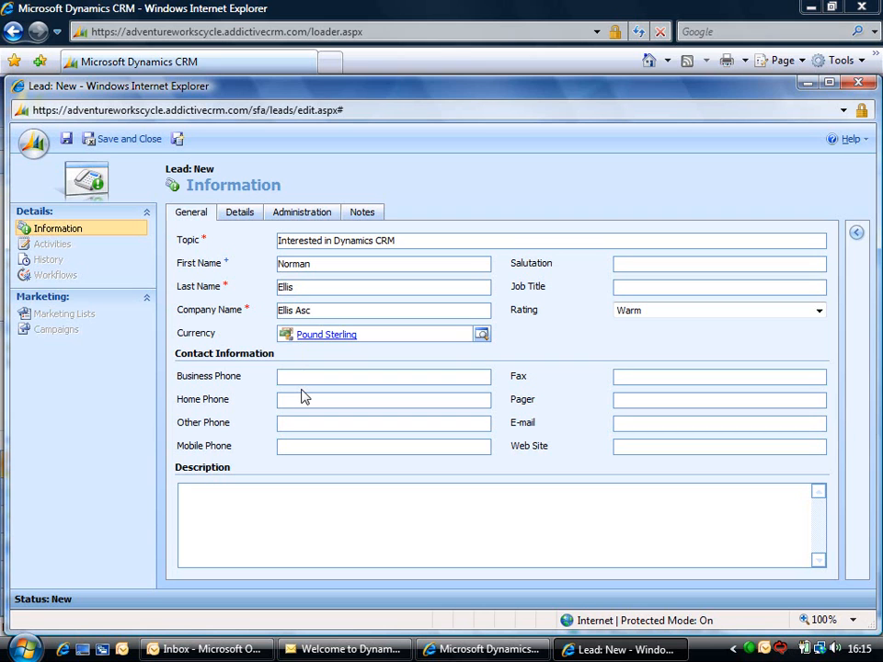
- Enter the lead's e-mail address and switch to its Details section
click(644, 422)
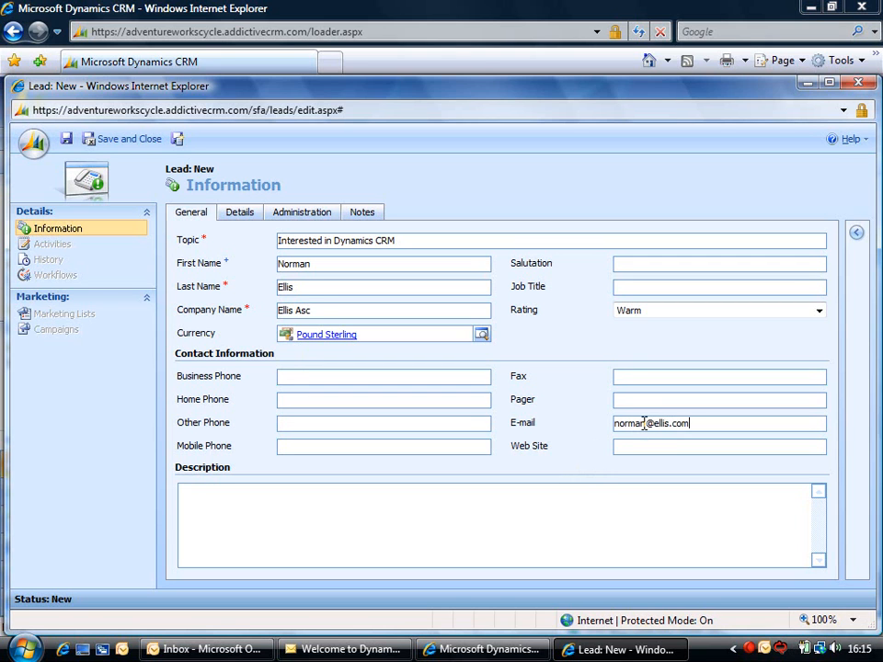
click(247, 221)
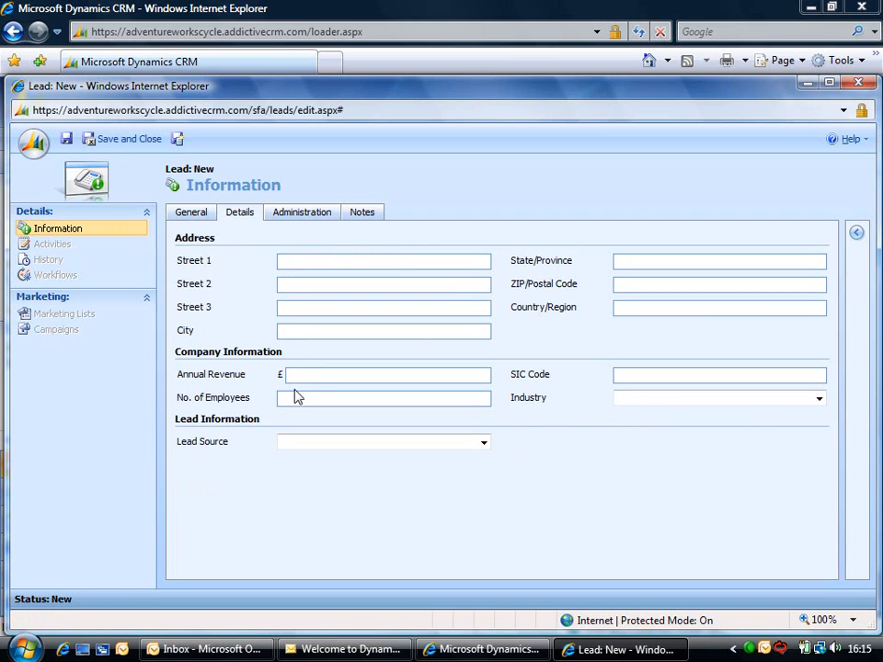
- Enter annual revenue 10000, 50 employees and lead source Advertisement
click(294, 377)
text(10000)
key(Tab)
text(50)
click(305, 447)
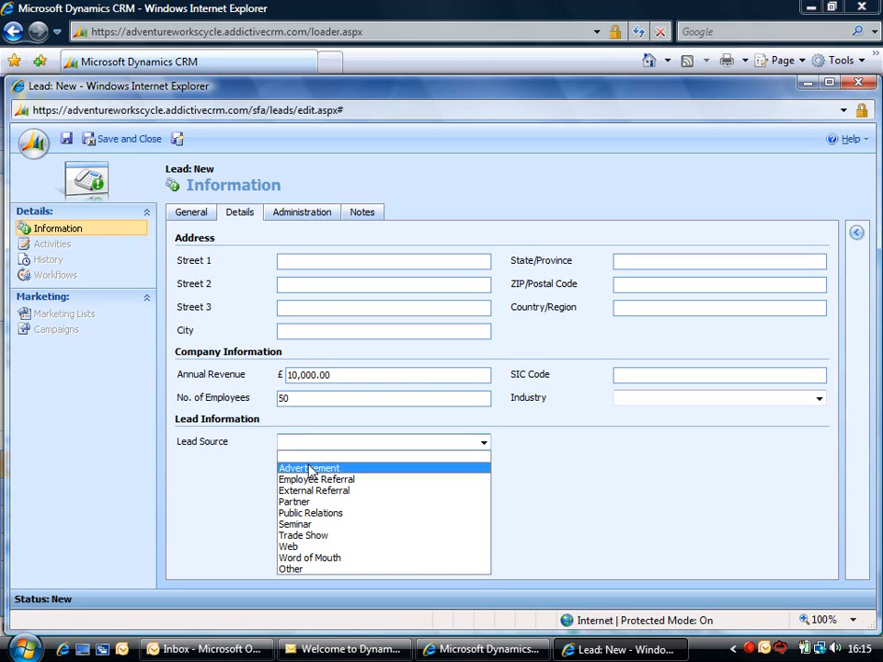
click(309, 468)
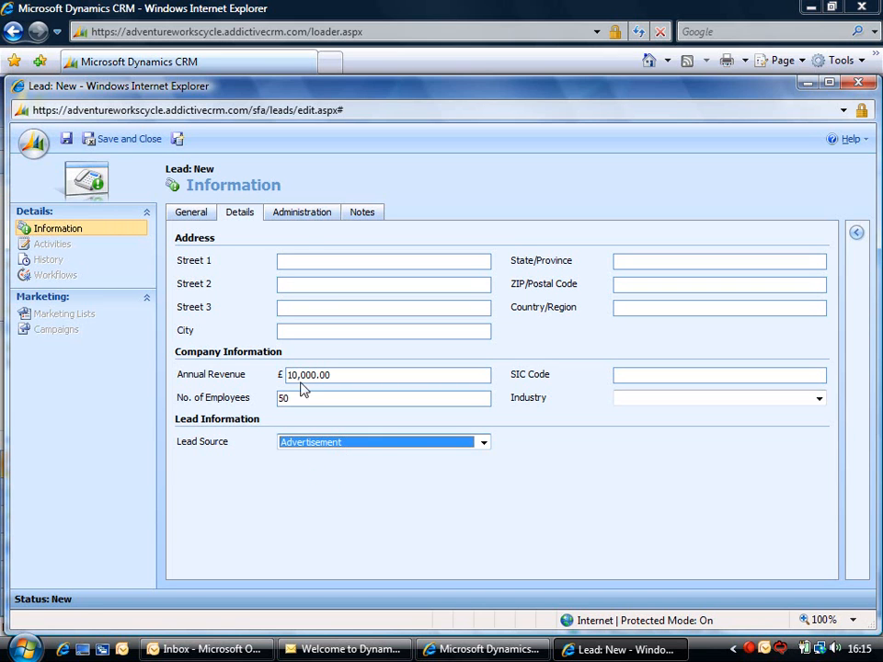
- Set e-mail contact to Do Not Allow, then save and close the lead
click(305, 215)
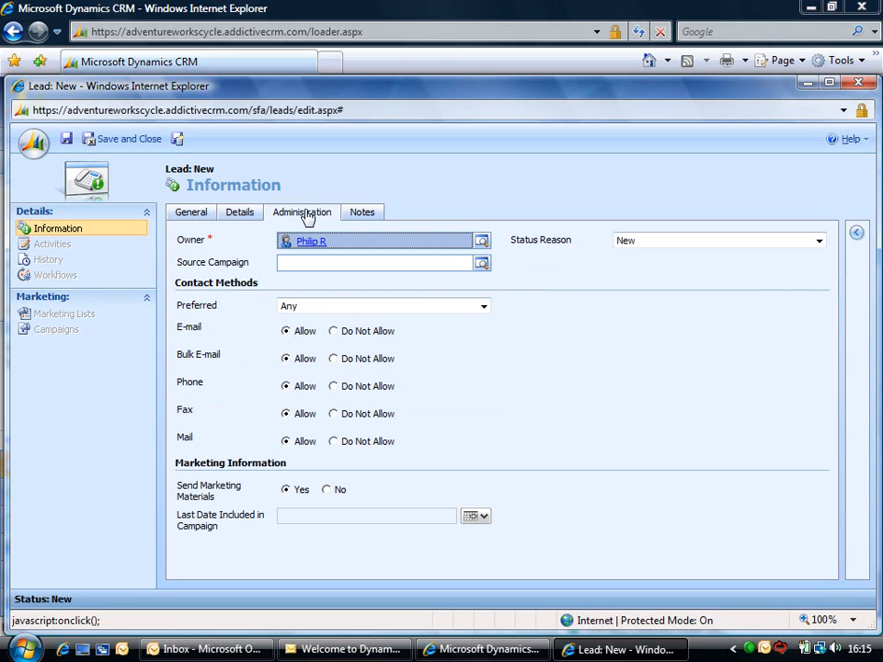
click(334, 332)
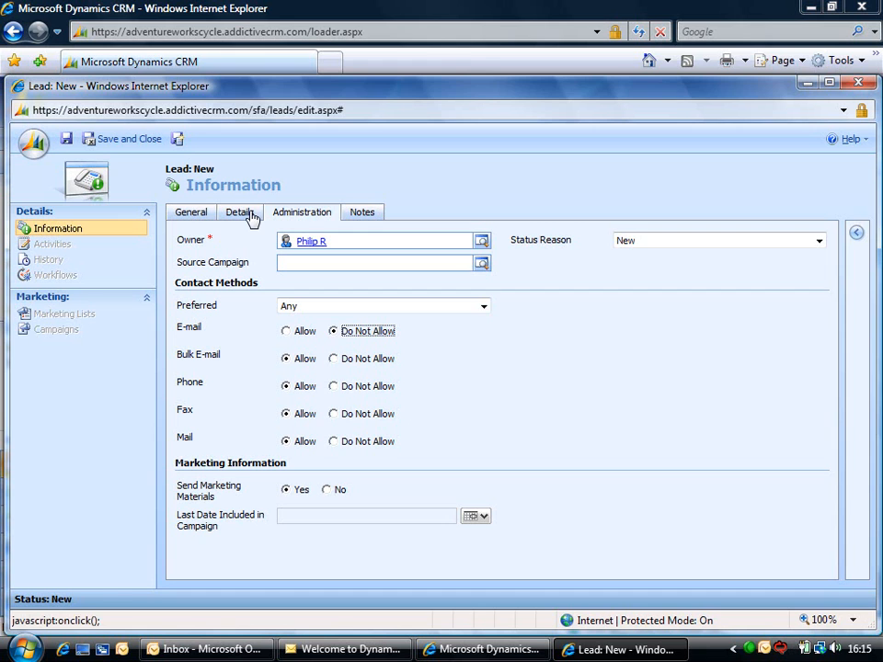
click(360, 217)
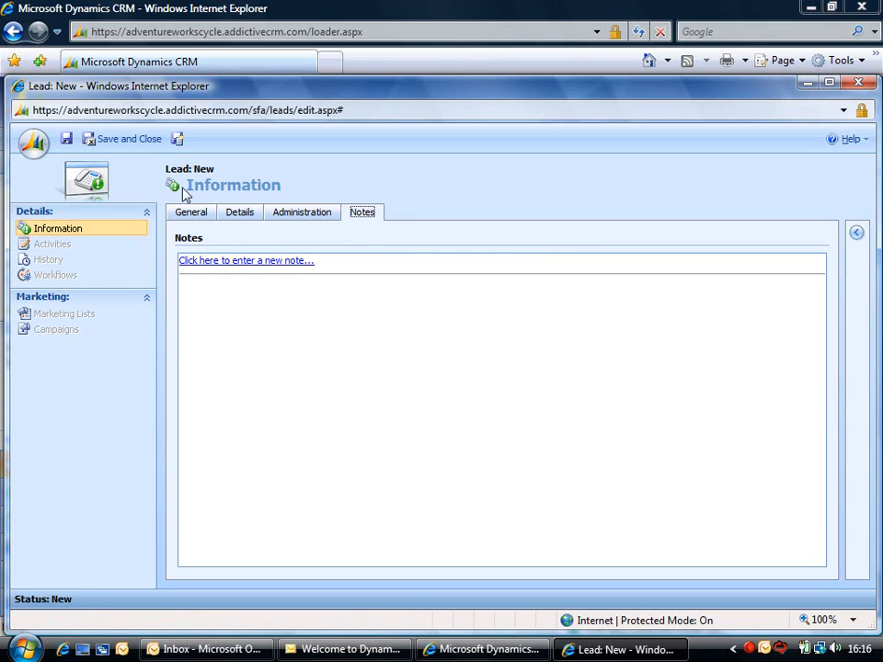
click(134, 141)
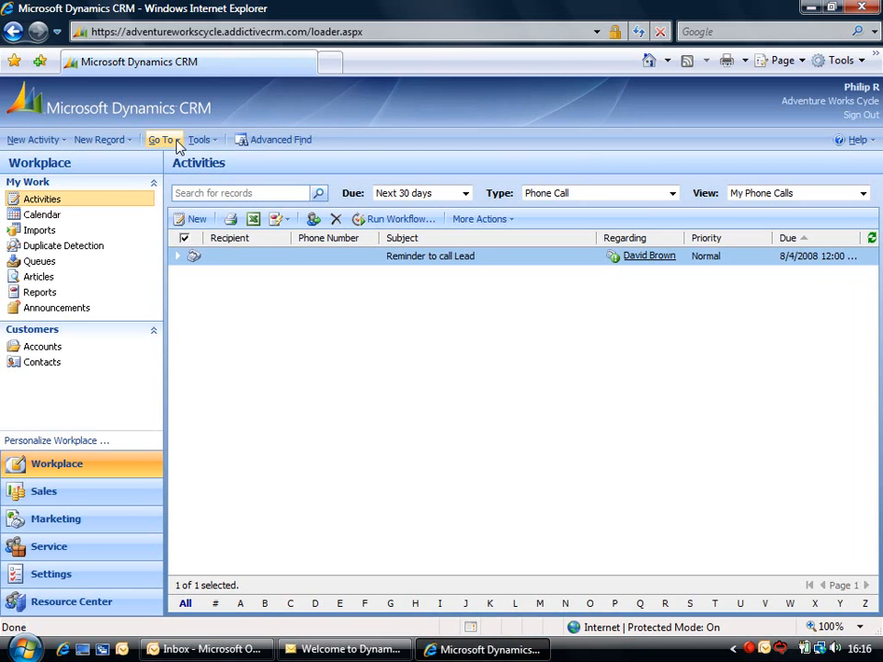
- Navigate via Go To to Sales > Leads to list the open leads
click(179, 144)
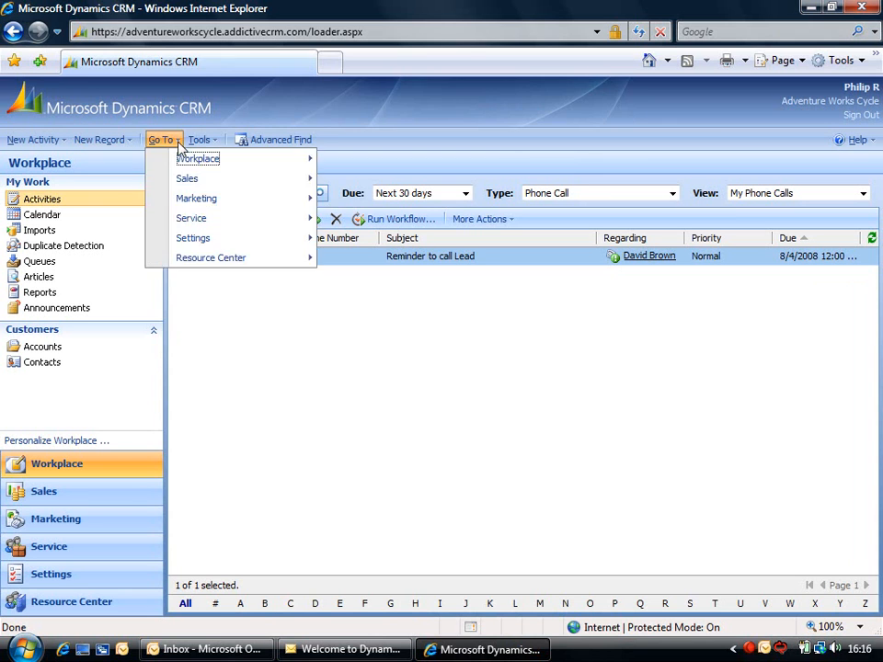
mouse_move(185, 163)
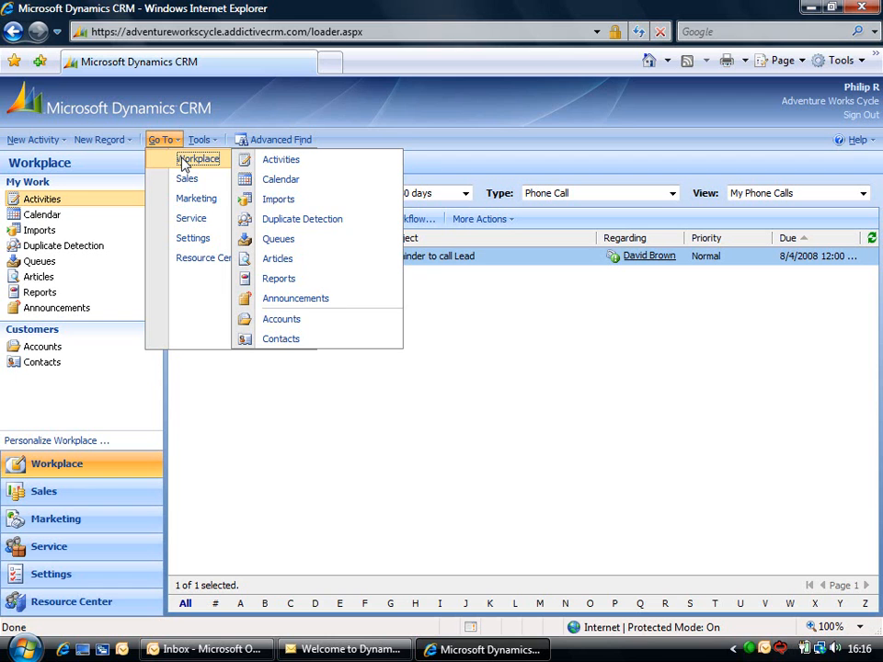
mouse_move(184, 188)
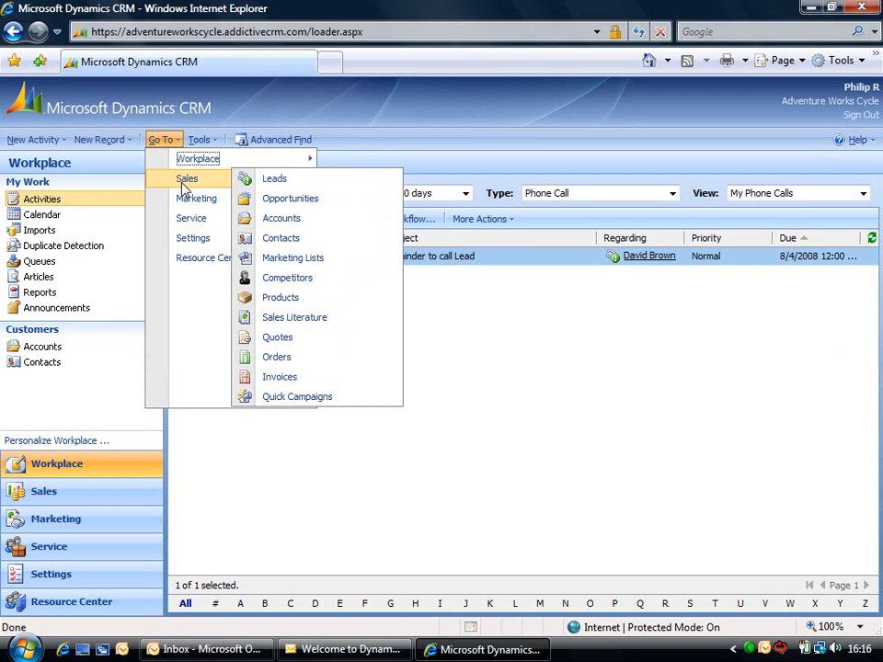
click(266, 183)
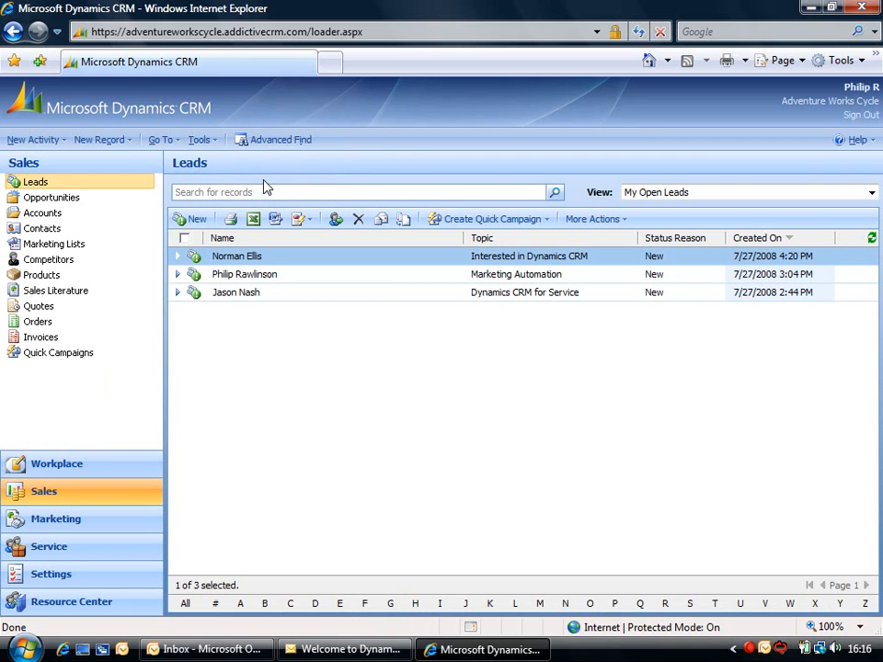
click(215, 142)
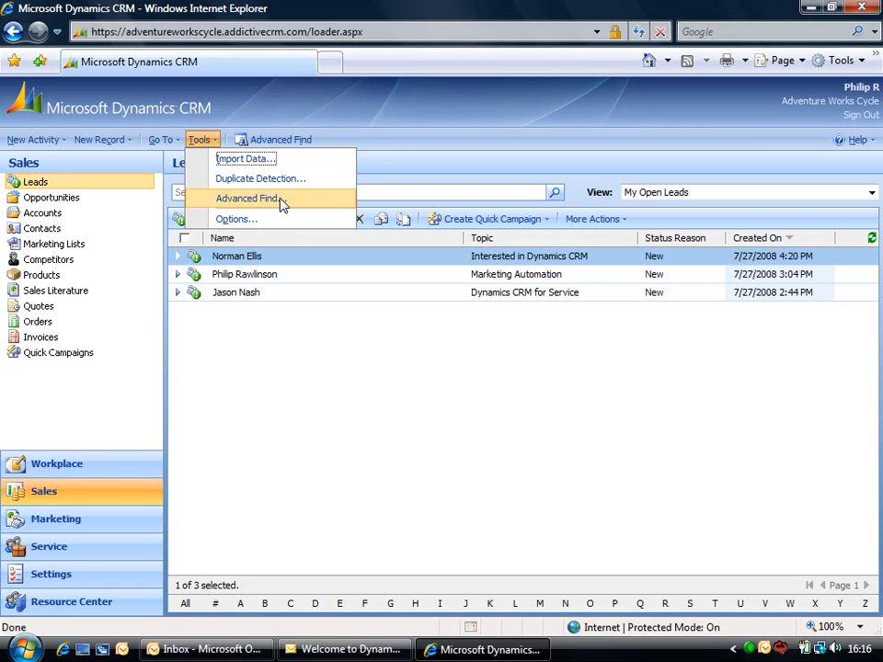
- In personal Options, choose Pound Sterling as the default currency
click(291, 224)
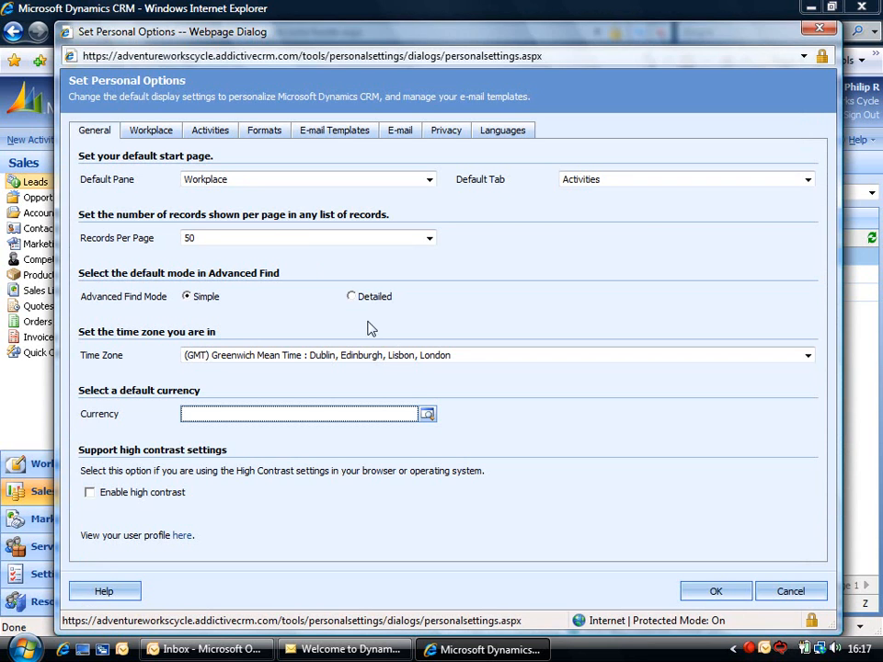
click(427, 416)
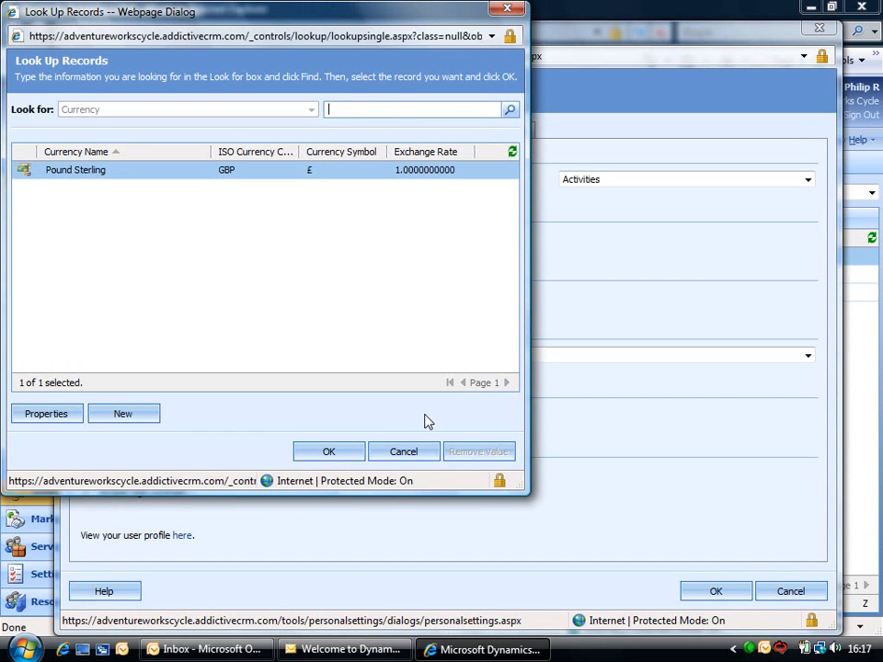
click(331, 455)
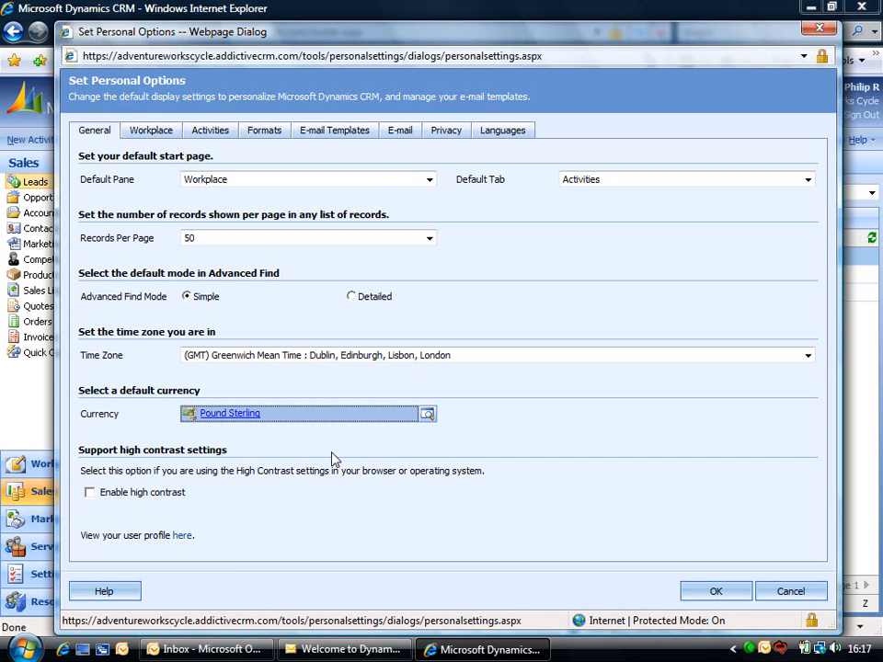
click(167, 135)
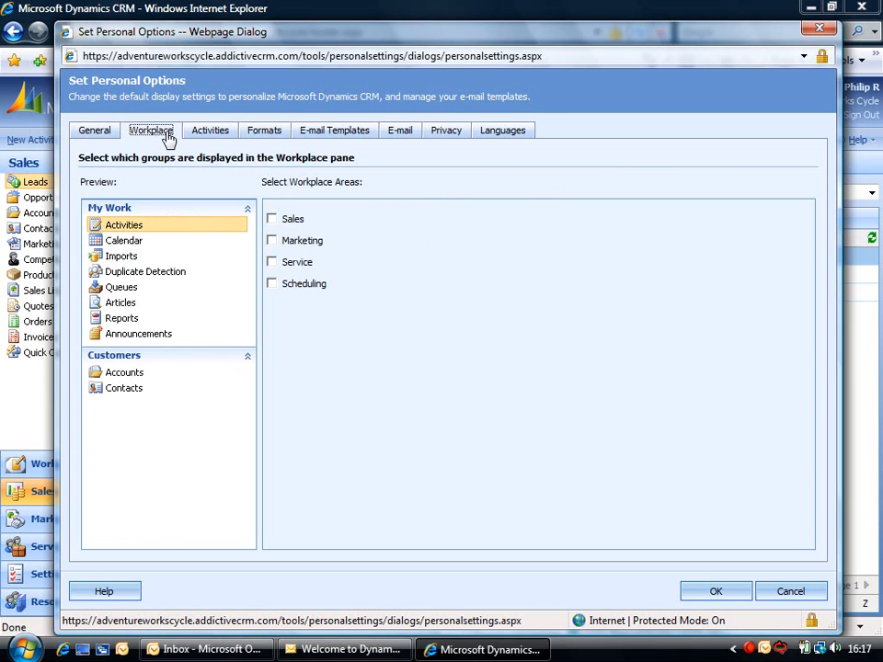
- Set the personal Current Format to English (United Kingdom) in the Formats settings
click(272, 220)
click(272, 220)
click(219, 134)
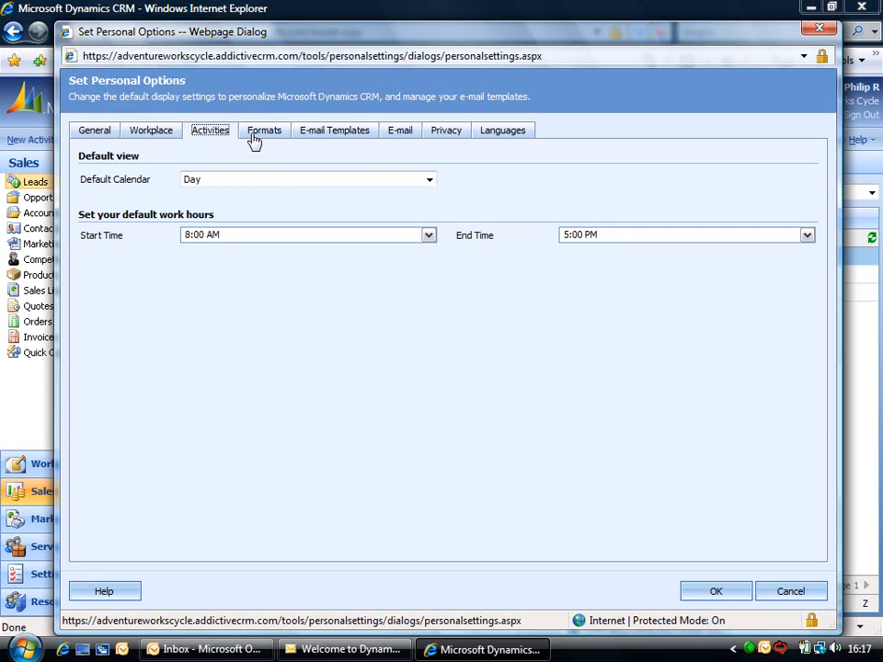
click(264, 134)
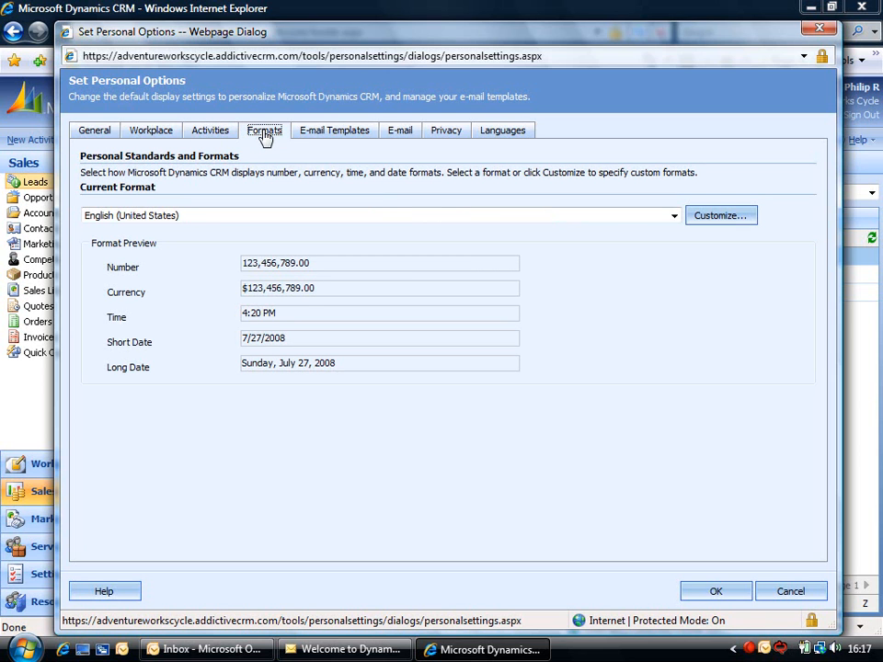
click(674, 217)
click(674, 225)
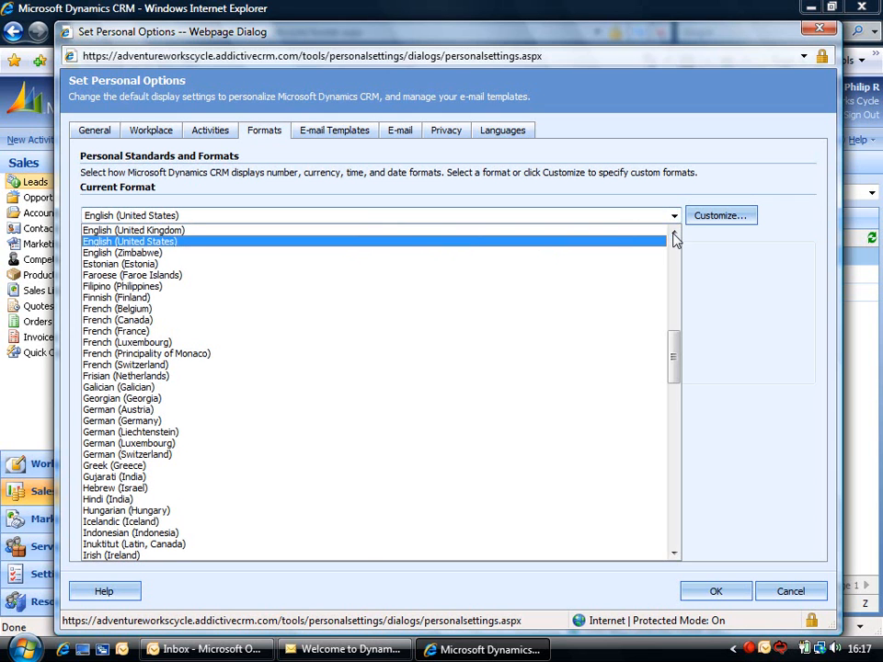
click(347, 231)
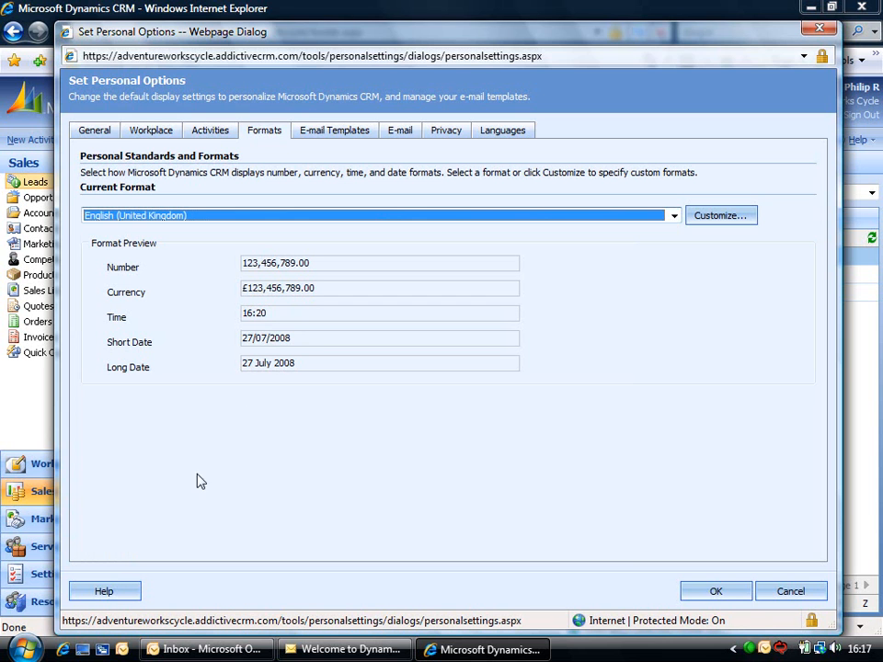
- View the personal options help, then save the options so activity dates show as 04/08/2008 00:00
click(111, 594)
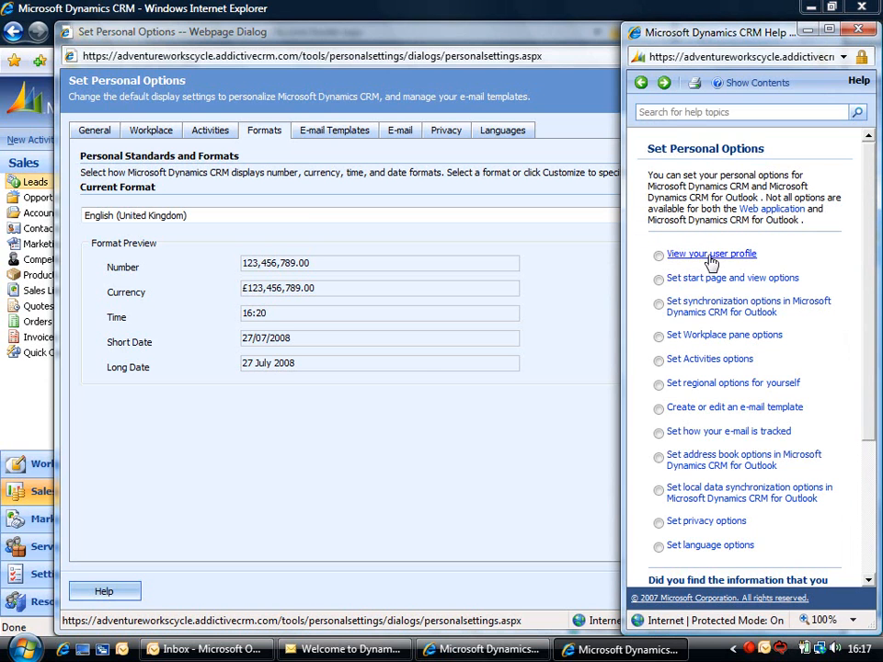
click(670, 112)
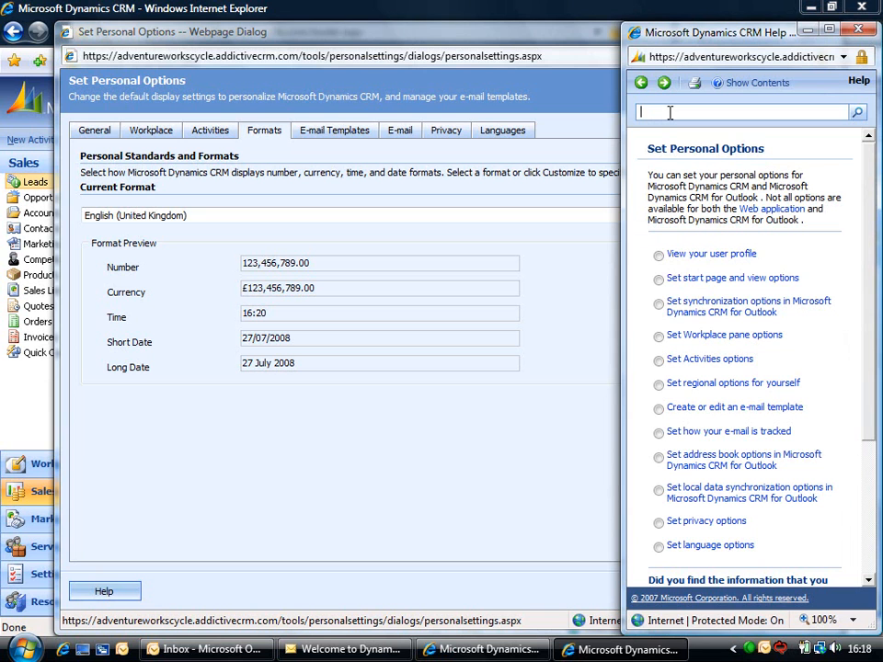
click(856, 30)
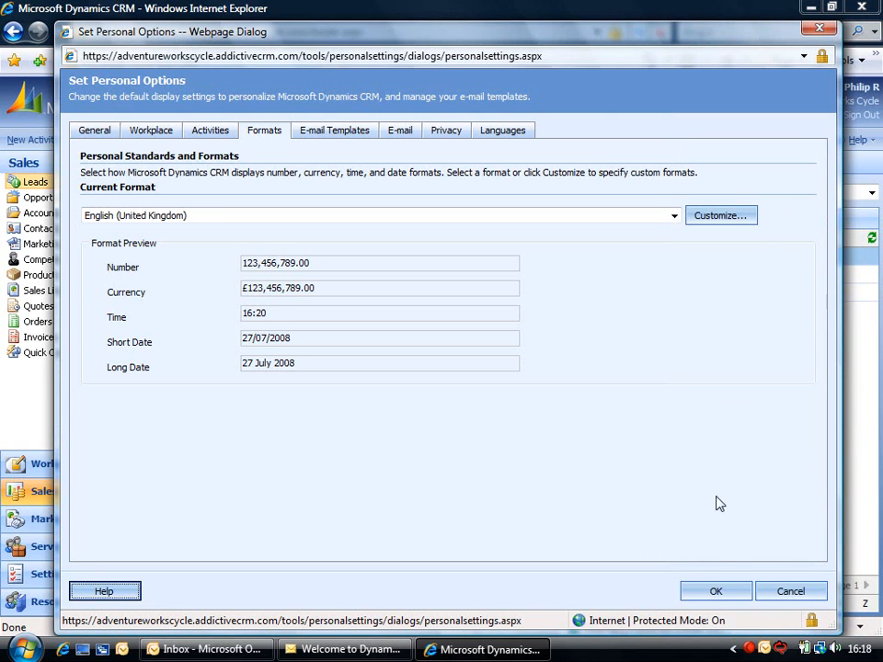
click(713, 591)
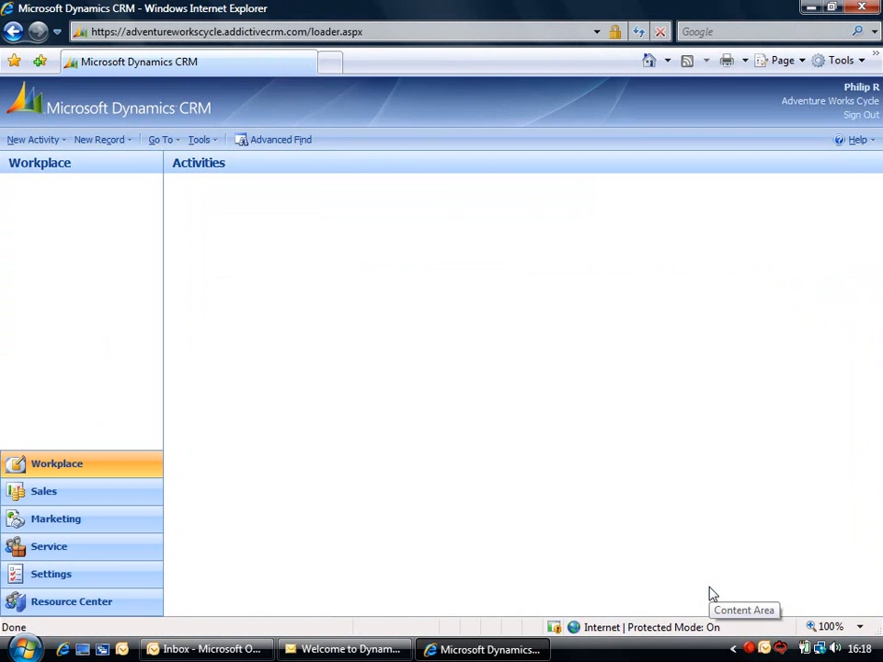
- Start an Advanced Find that looks for Leads instead of Accounts
click(270, 145)
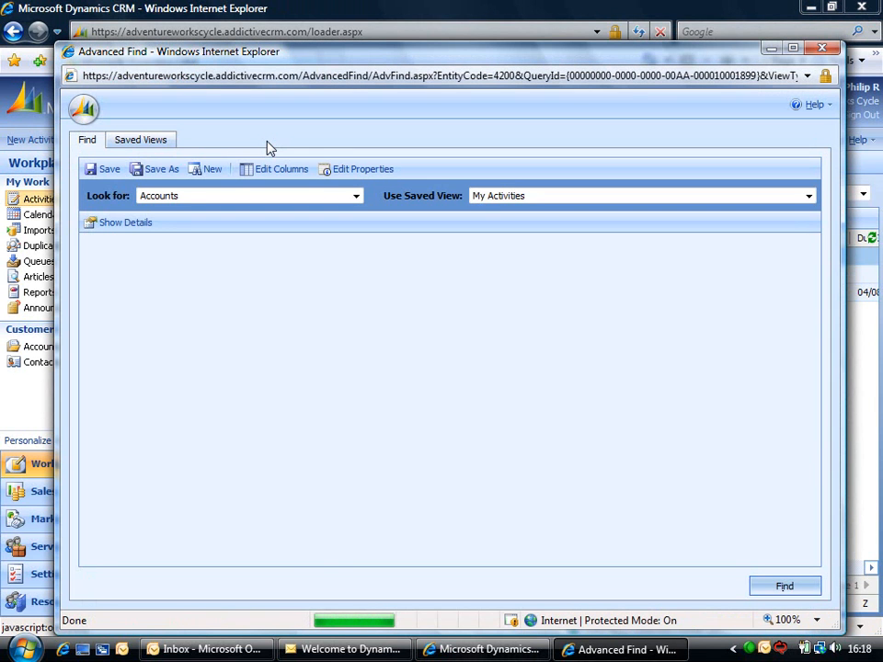
click(357, 198)
drag(356, 232, 357, 303)
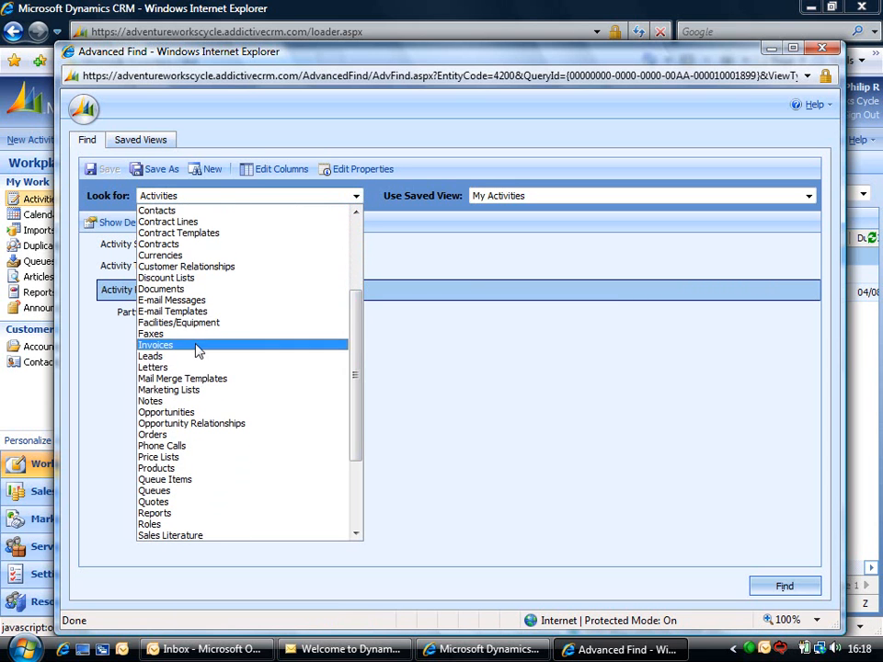
click(169, 361)
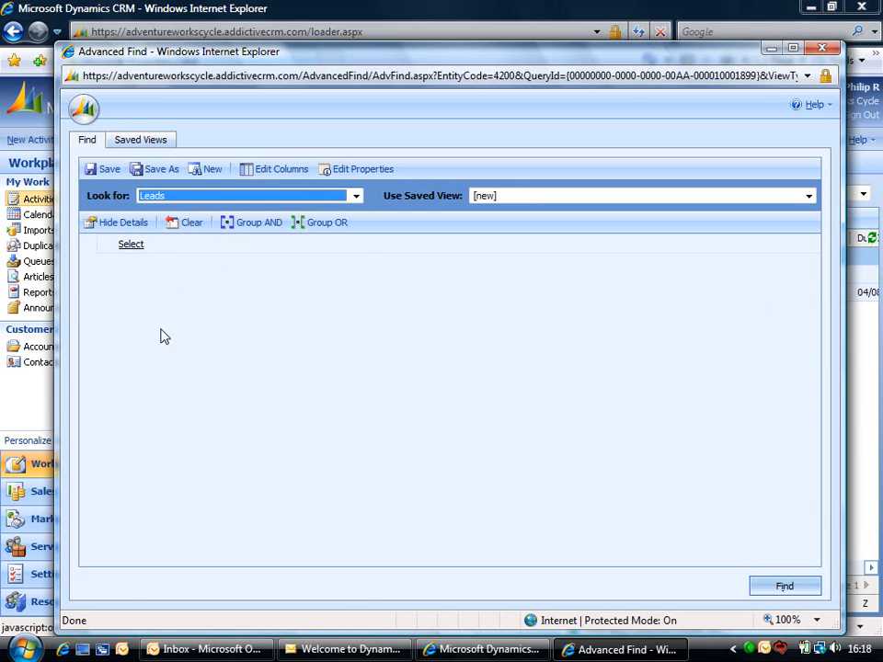
- Add the condition Annual Revenue Is Greater Than 100,000 and run the search
click(131, 244)
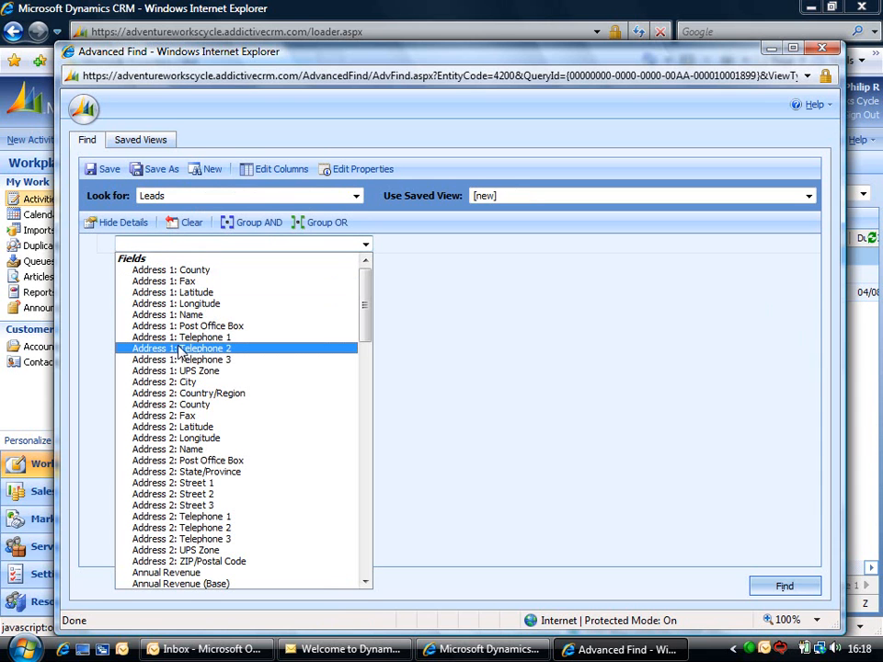
drag(367, 343, 365, 370)
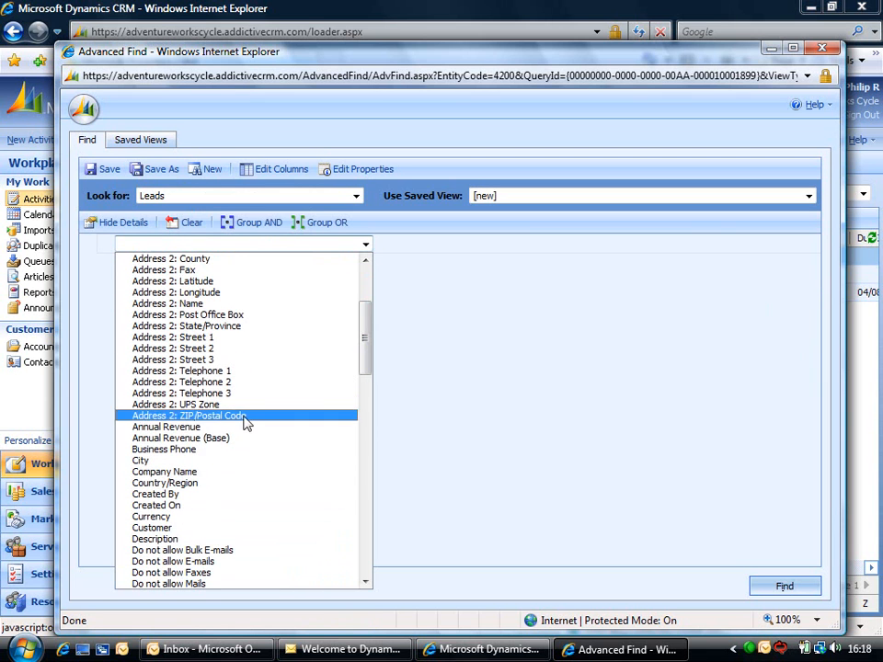
click(211, 427)
click(324, 248)
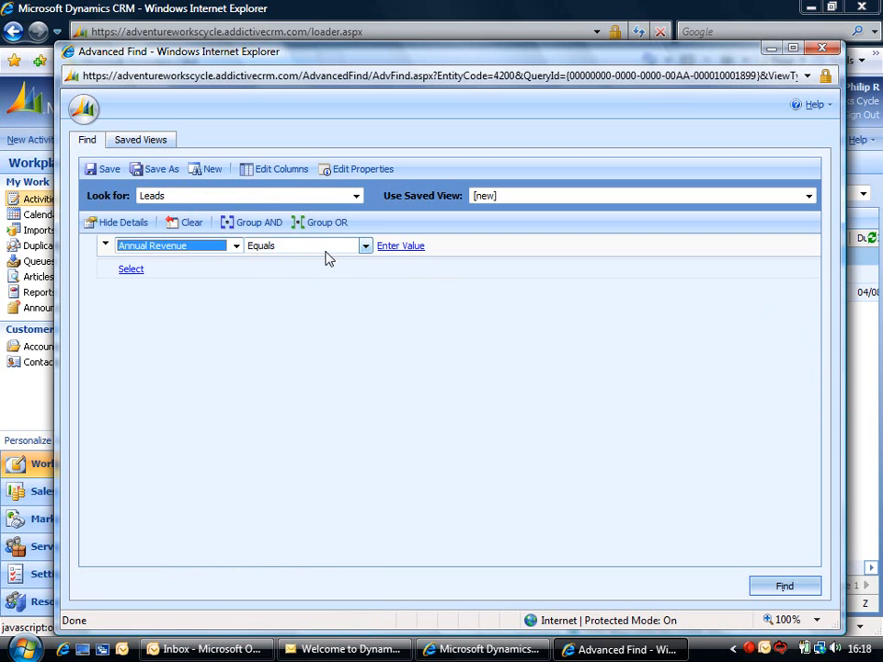
click(326, 248)
click(315, 281)
click(382, 245)
text(100,000)
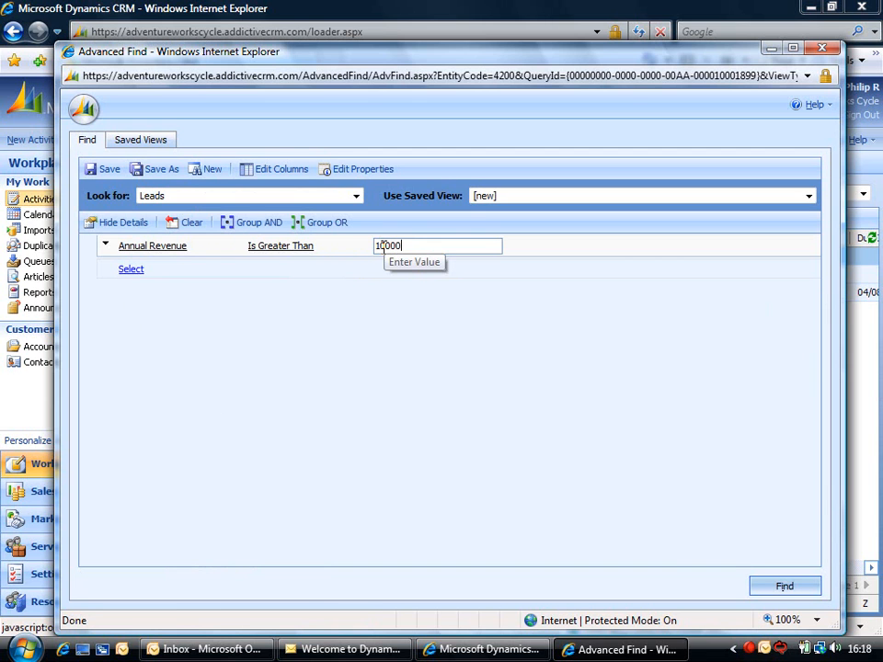
key(Tab)
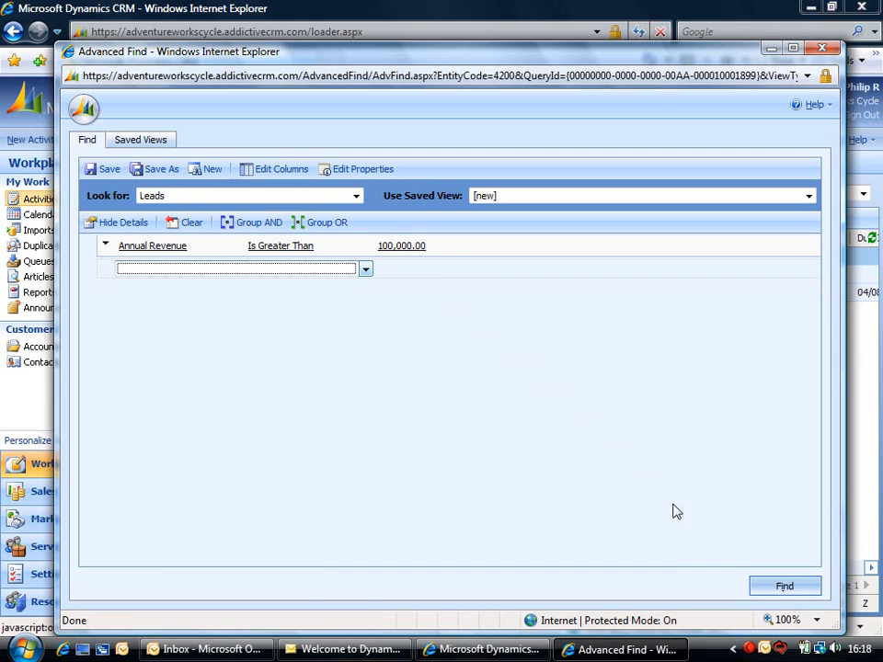
click(782, 584)
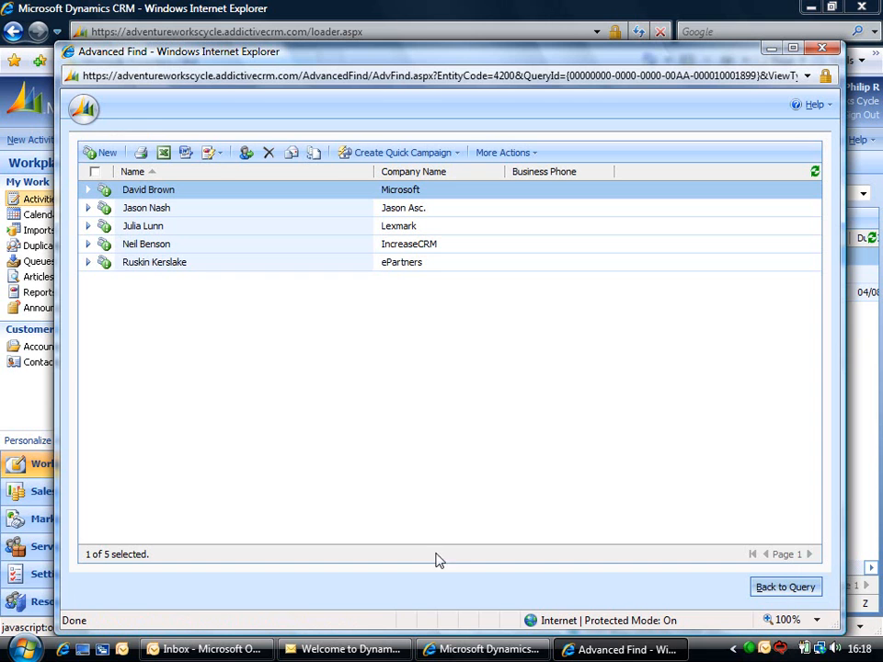
- Save the lead query as the view 'Annual Rev greater than 100000' and close Advanced Find
click(95, 172)
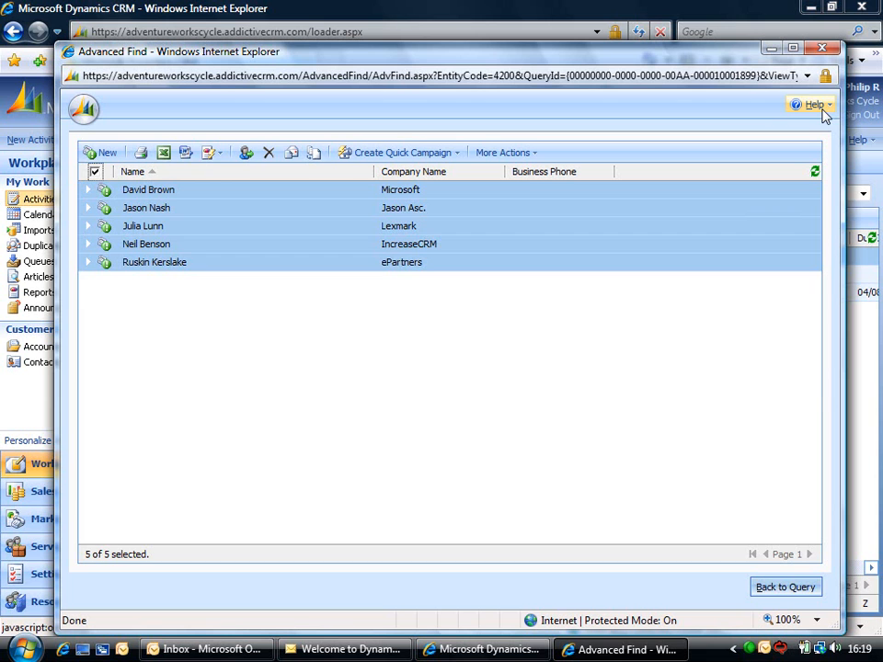
click(784, 587)
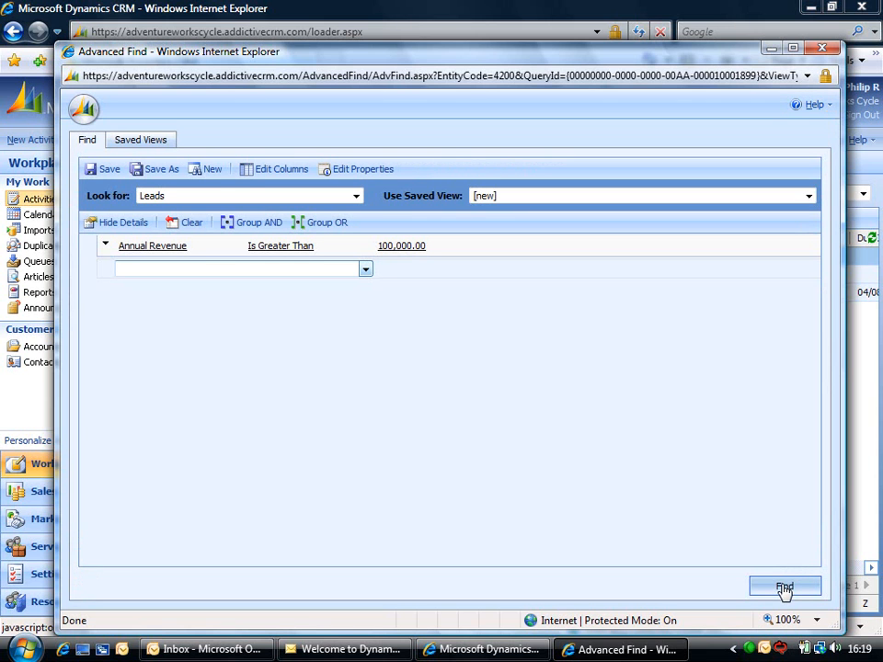
click(162, 171)
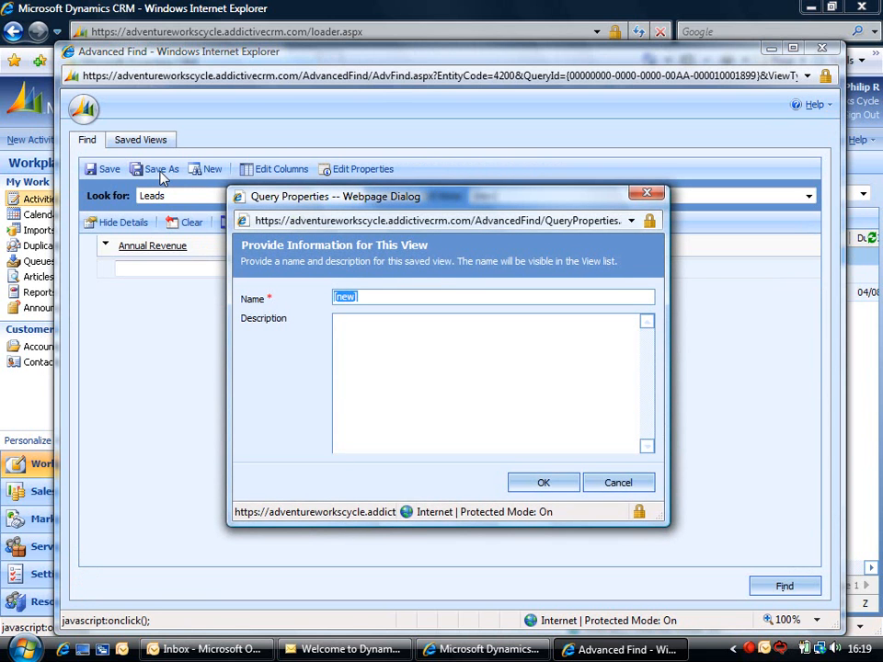
text(Annual Rev greater than)
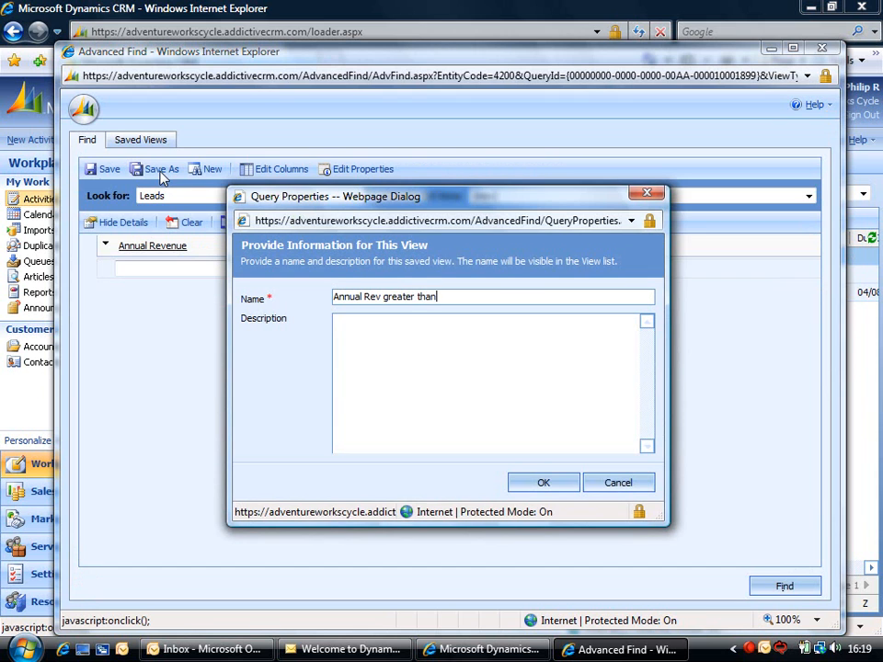
text( 100000)
click(539, 487)
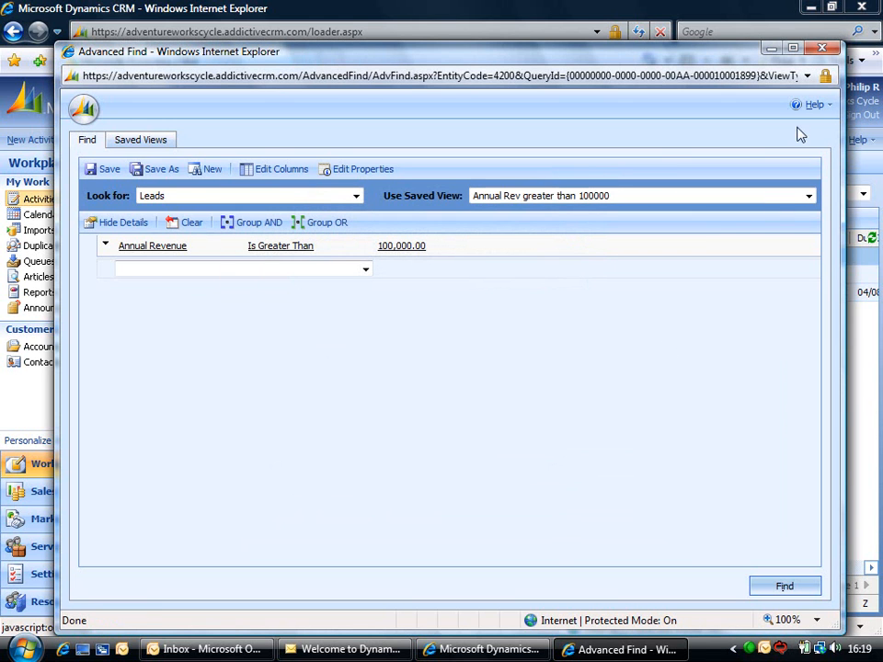
click(822, 48)
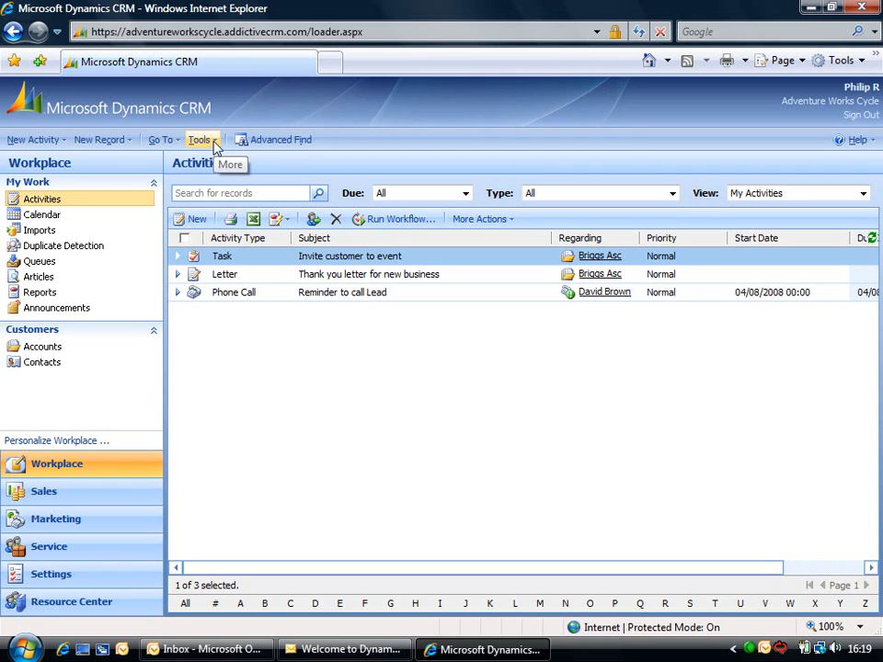
- Look over the Tools menu, then switch to Sales to show the three My Open Leads
click(201, 139)
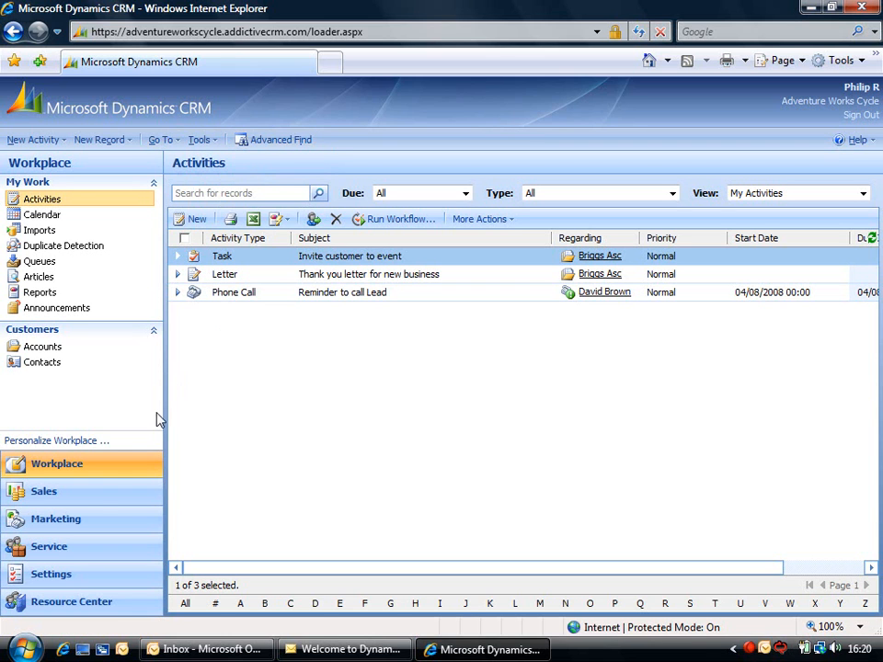
click(98, 499)
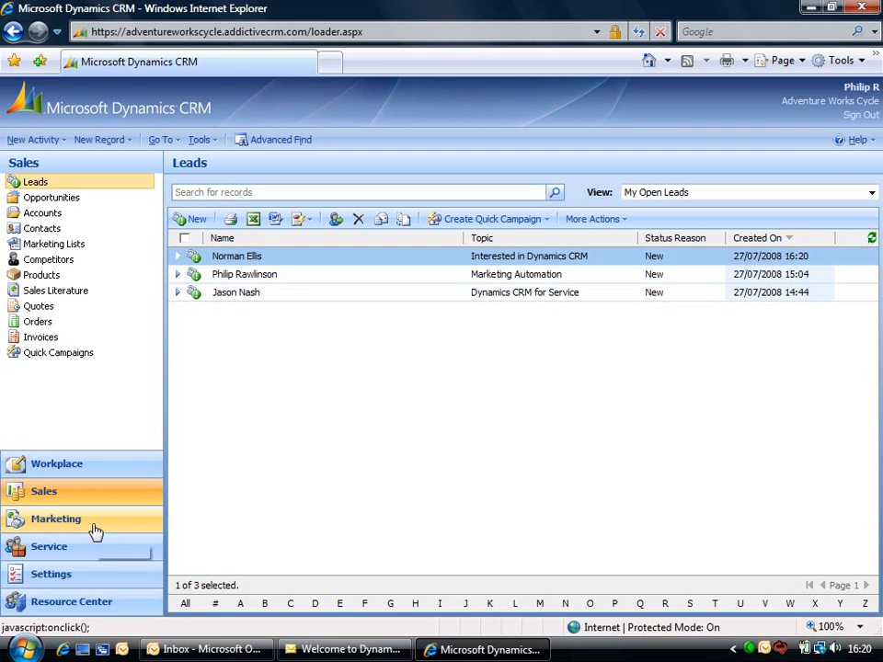
- Visit the Marketing, Service and Settings areas in turn from the navigation pane
click(95, 531)
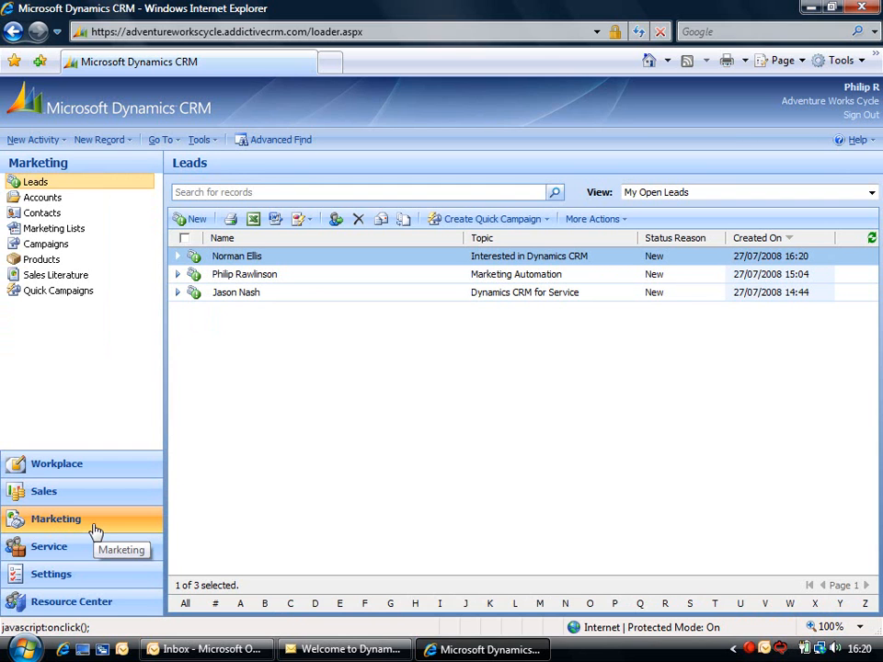
click(92, 552)
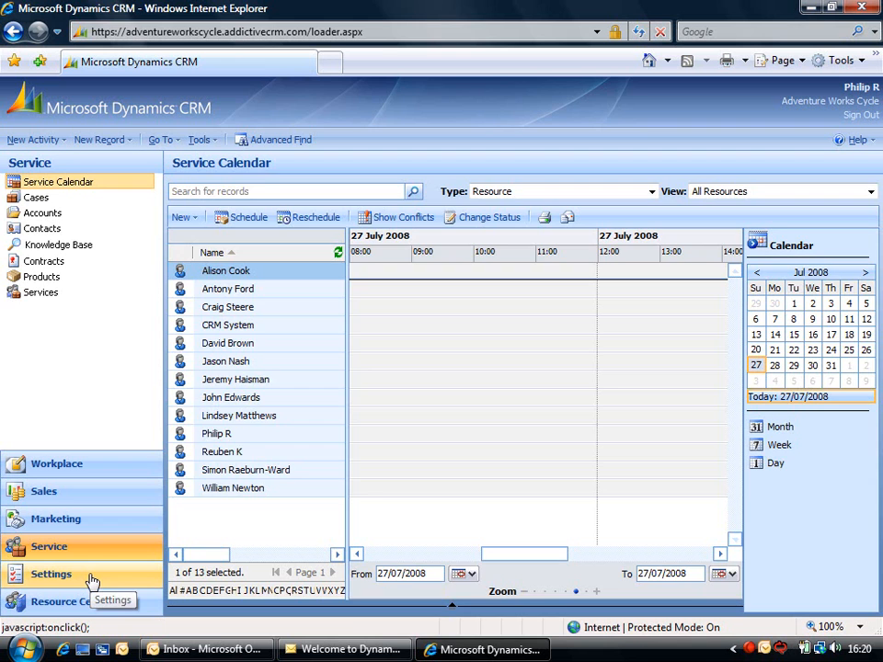
click(92, 579)
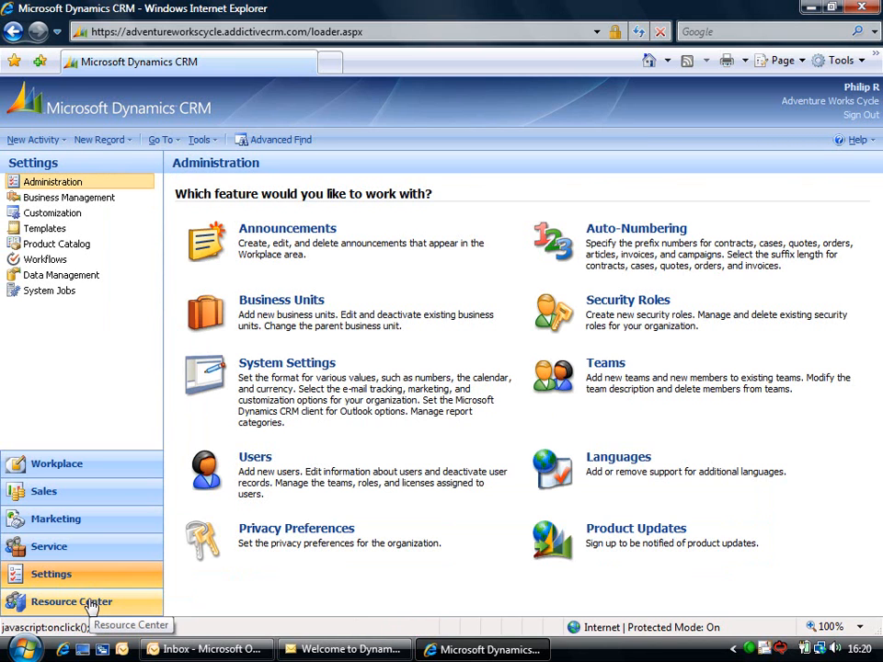
- Open the Resource Center, allow its nonsecure content, and show the Sales getting-started articles
click(91, 607)
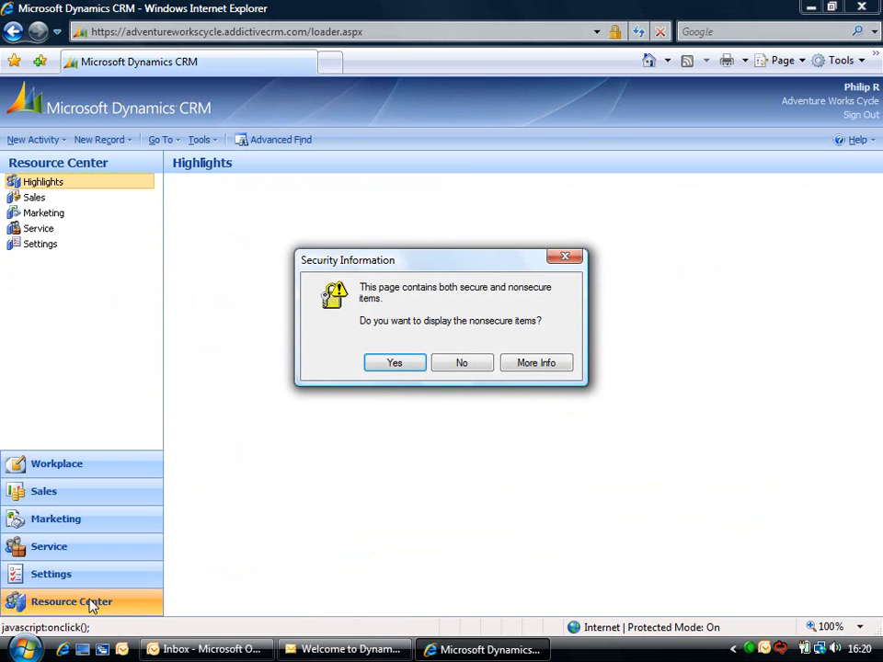
click(405, 367)
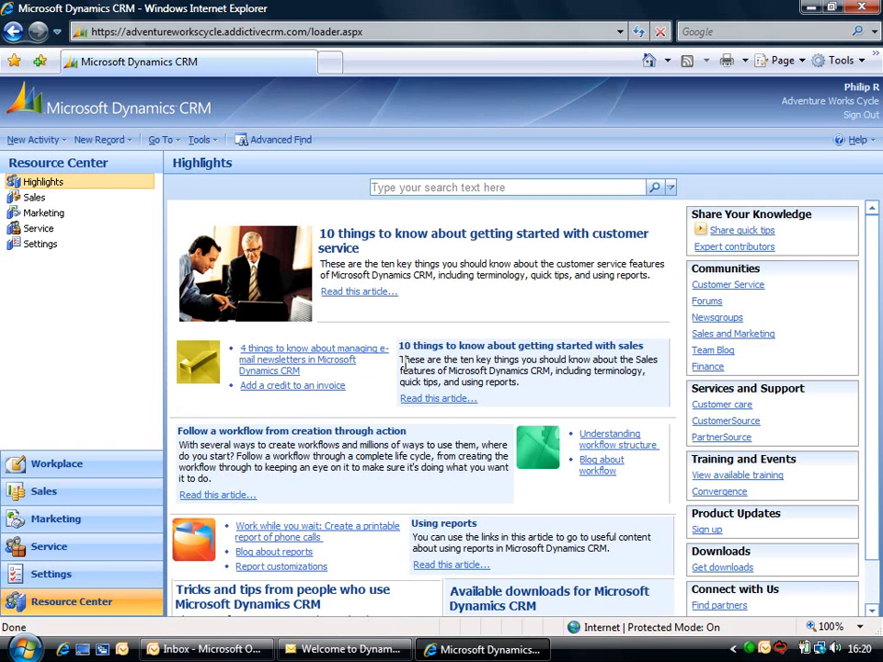
click(46, 204)
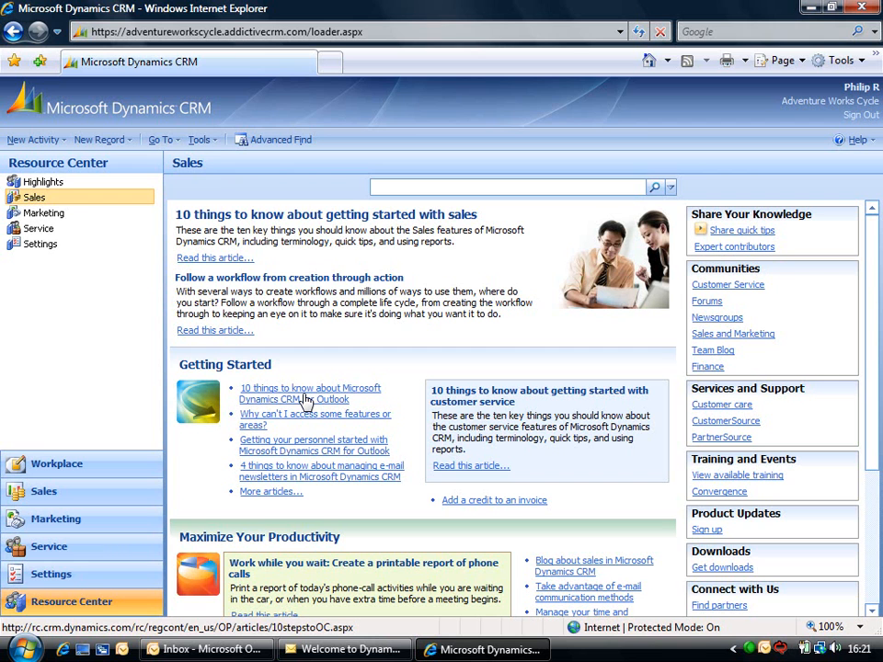
- View the Resource Center's Marketing, Service, then Settings article pages
click(48, 218)
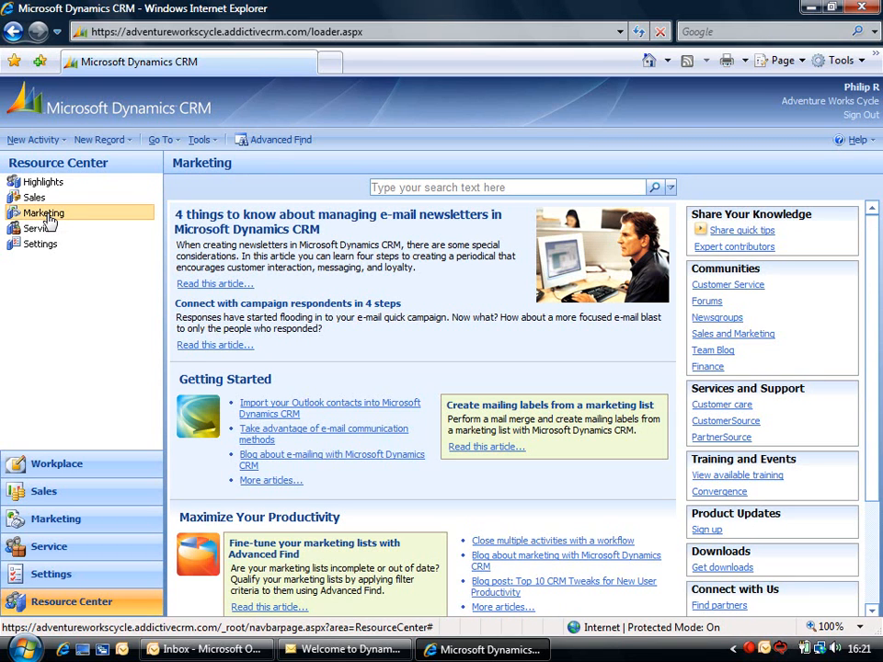
click(44, 230)
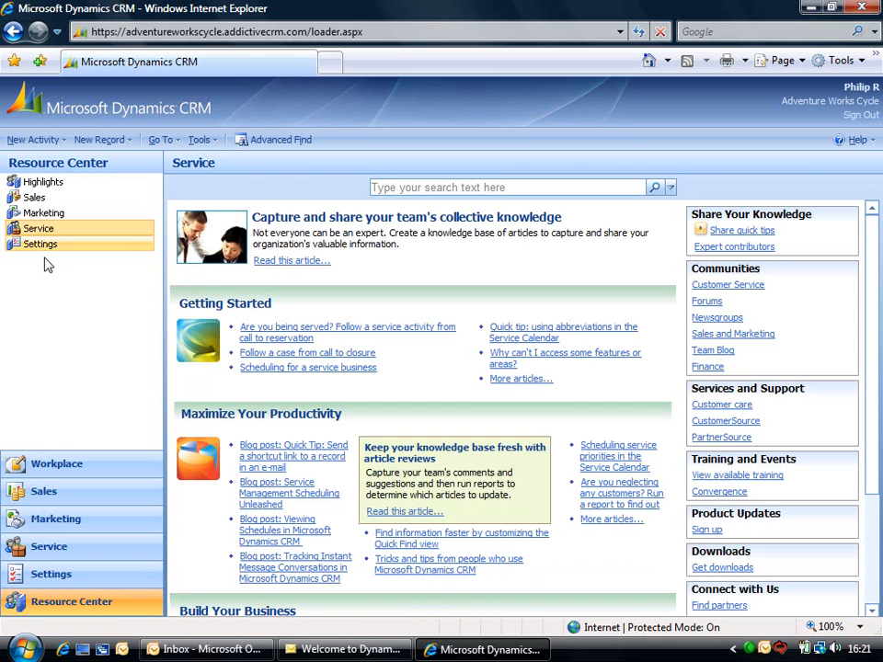
click(43, 248)
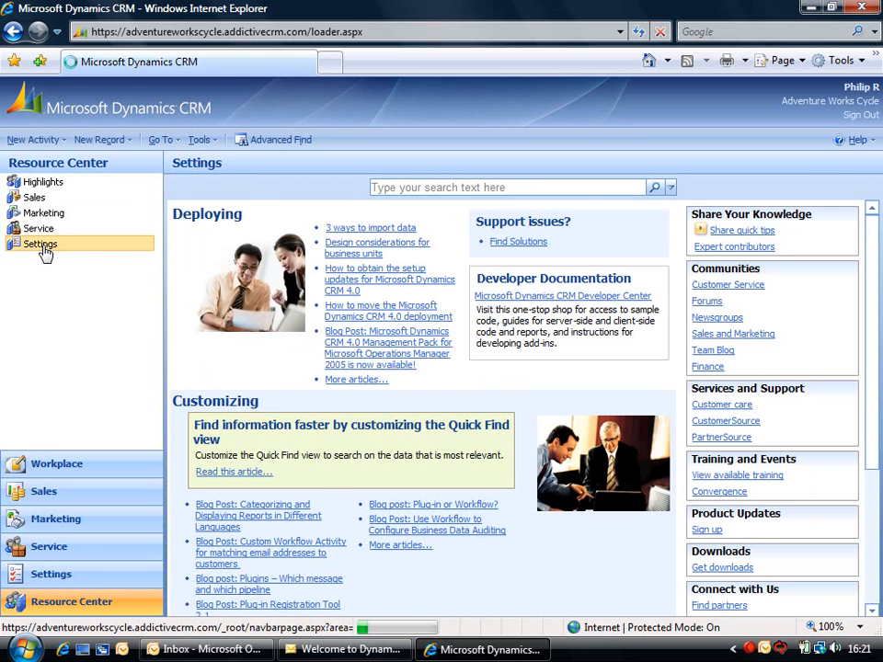